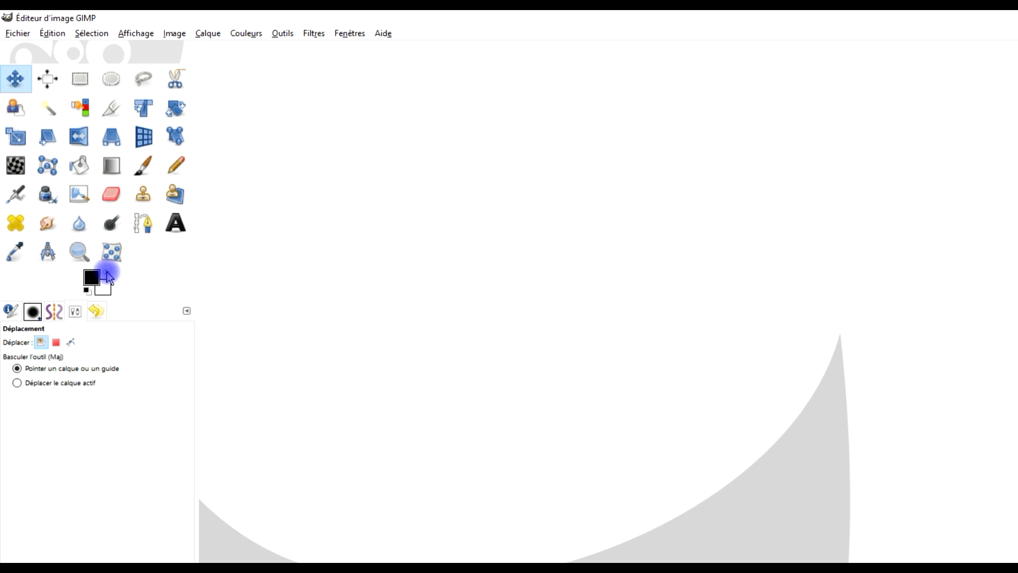
# Swap the foreground and background colours, and set the background colour to the blue swatch 0035bc.
pyautogui.click(109, 274)
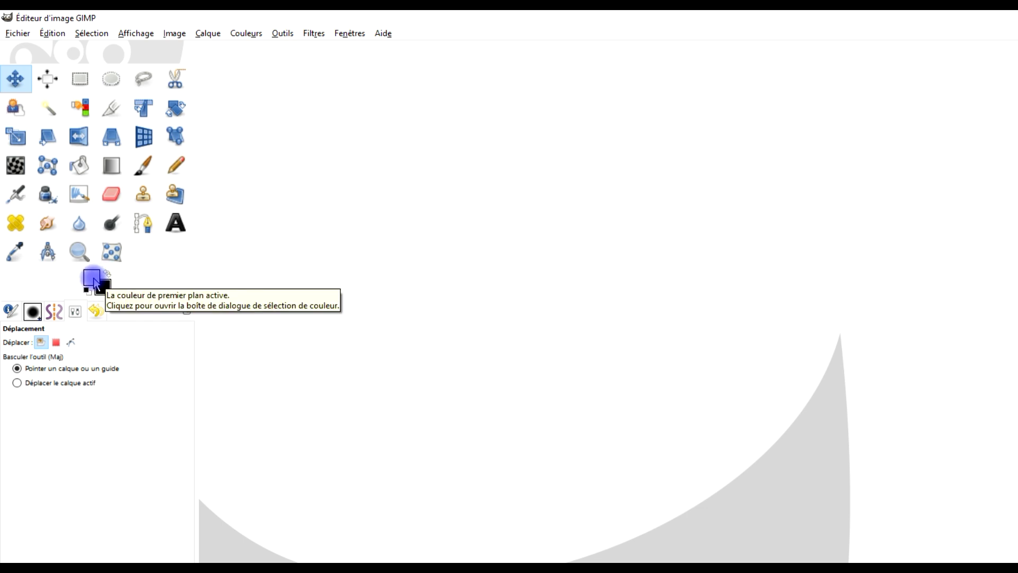
pyautogui.click(105, 290)
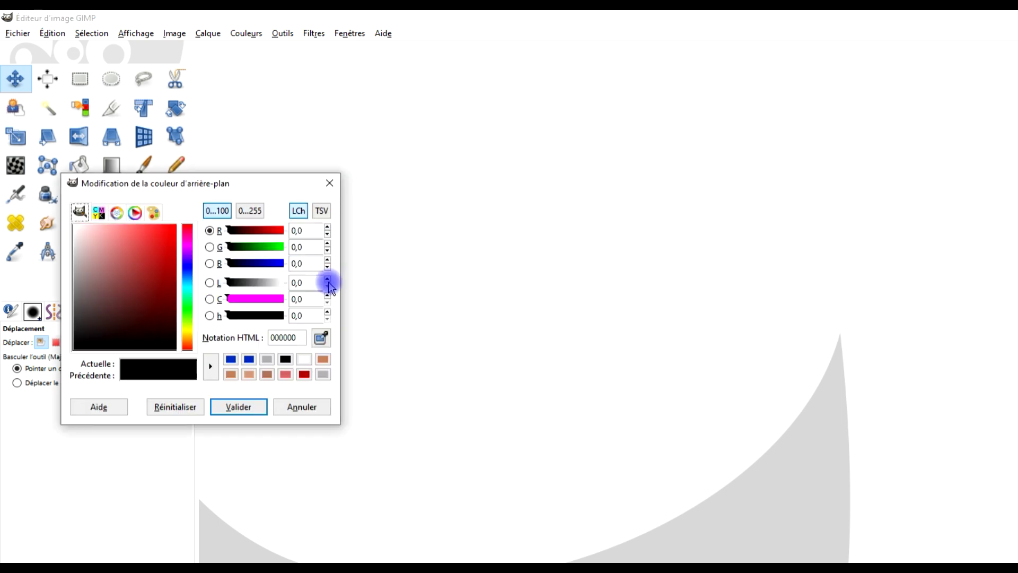
pyautogui.click(231, 359)
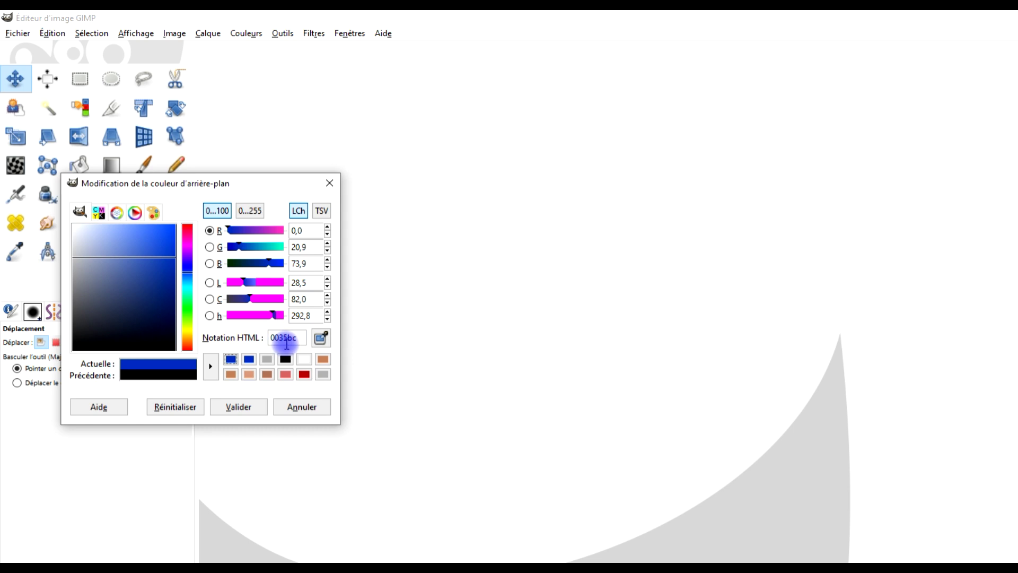
pyautogui.click(242, 408)
# Create a new 1920 × 1080 px image filled with the background colour.
pyautogui.click(17, 33)
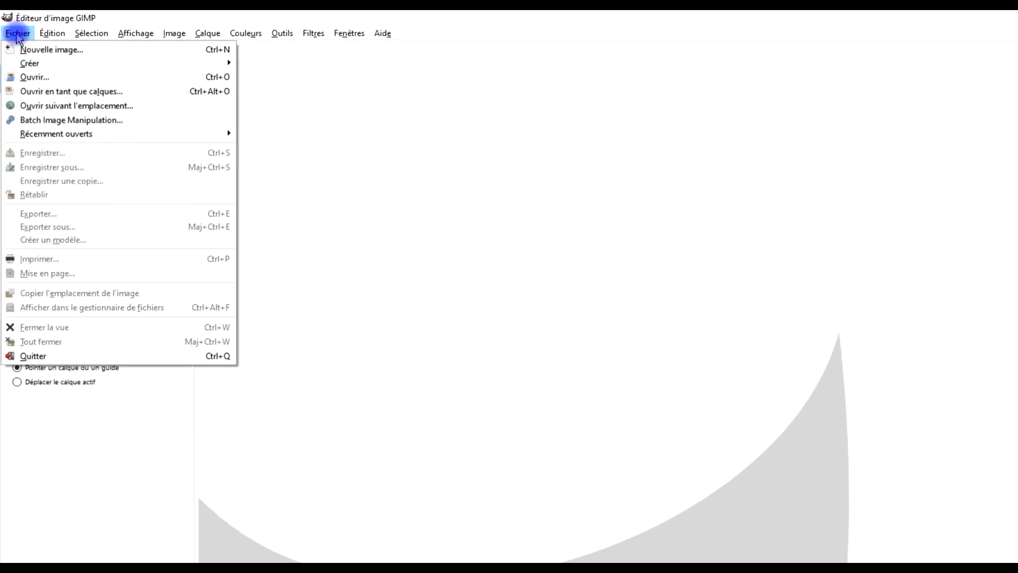
pyautogui.click(50, 48)
pyautogui.moveTo(409, 137); pyautogui.dragTo(364, 146)
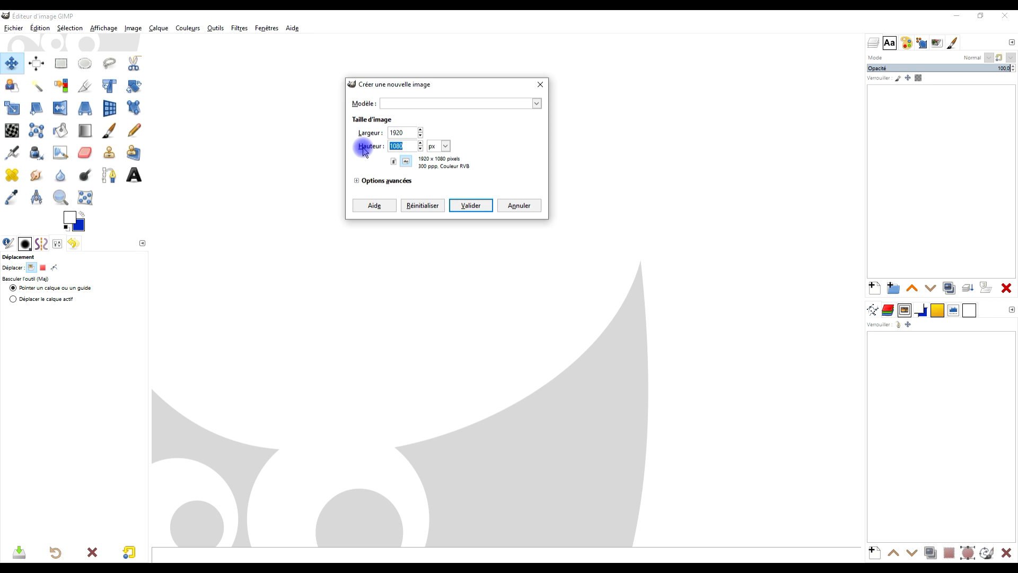
pyautogui.click(357, 181)
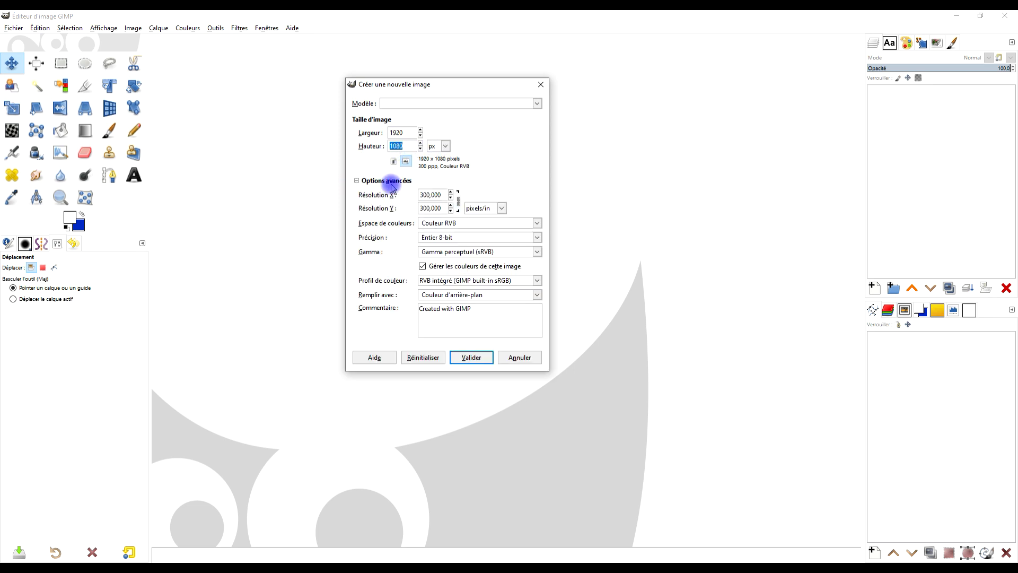
pyautogui.click(432, 295)
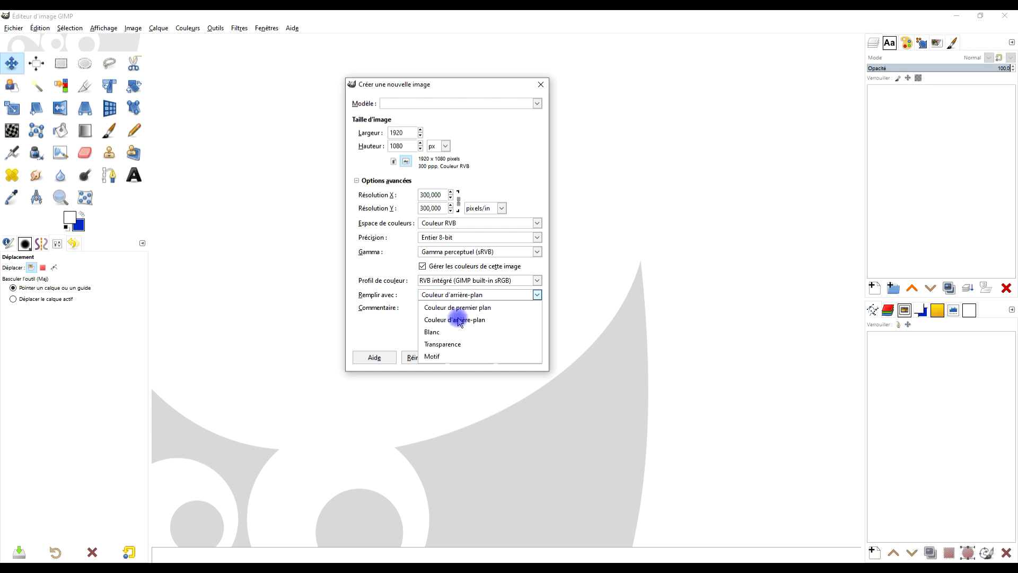
pyautogui.click(460, 320)
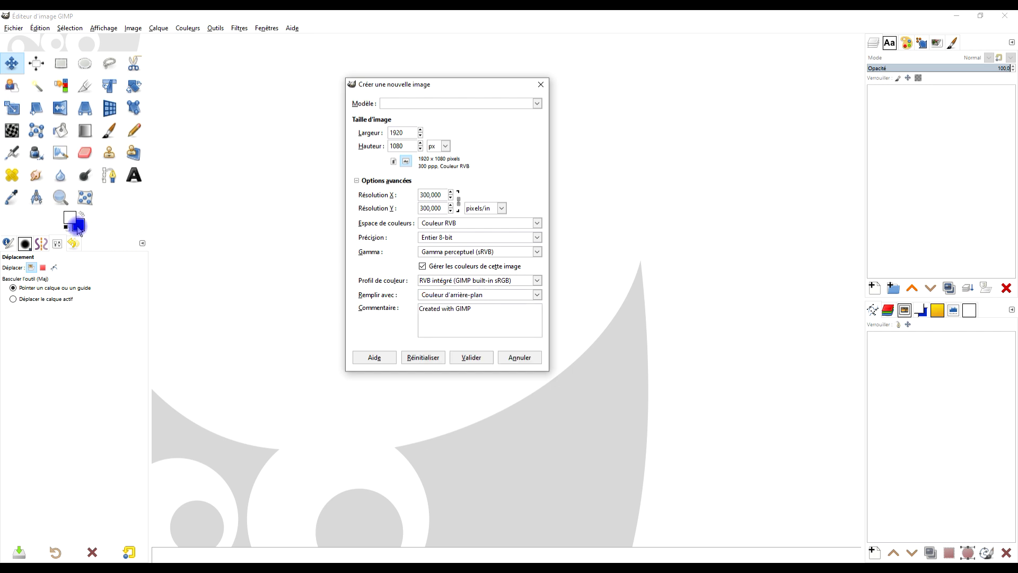
pyautogui.click(466, 360)
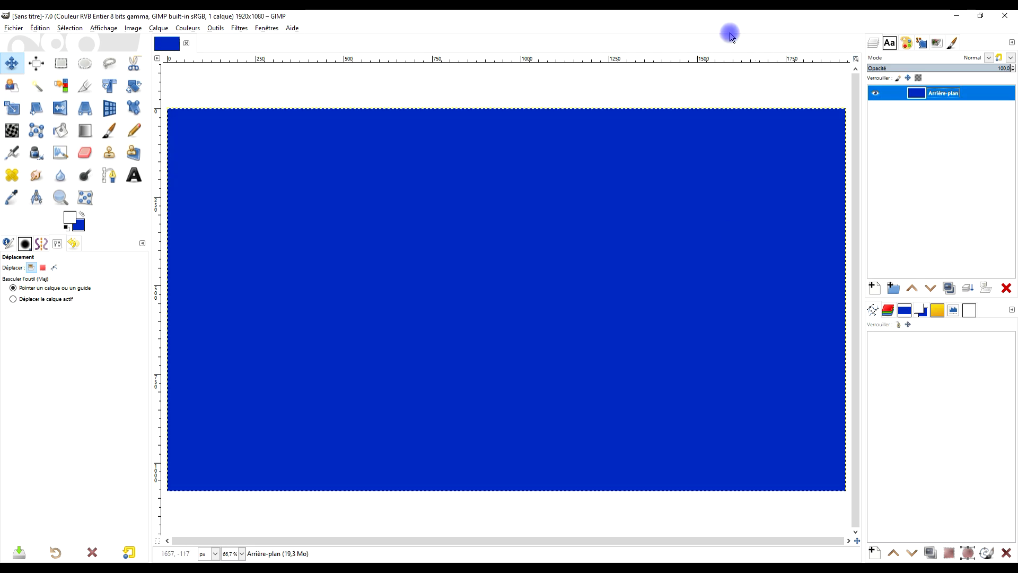
# Add the white text DECOUPE in Arial Bold 340 px across the lower canvas, and resize its layer to the image dimensions.
pyautogui.click(134, 175)
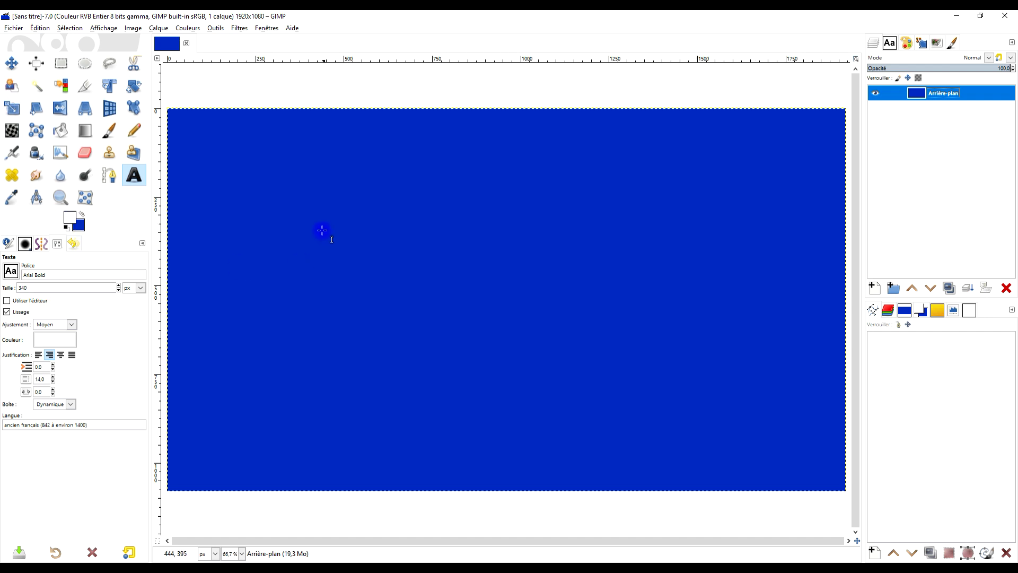
pyautogui.click(219, 300)
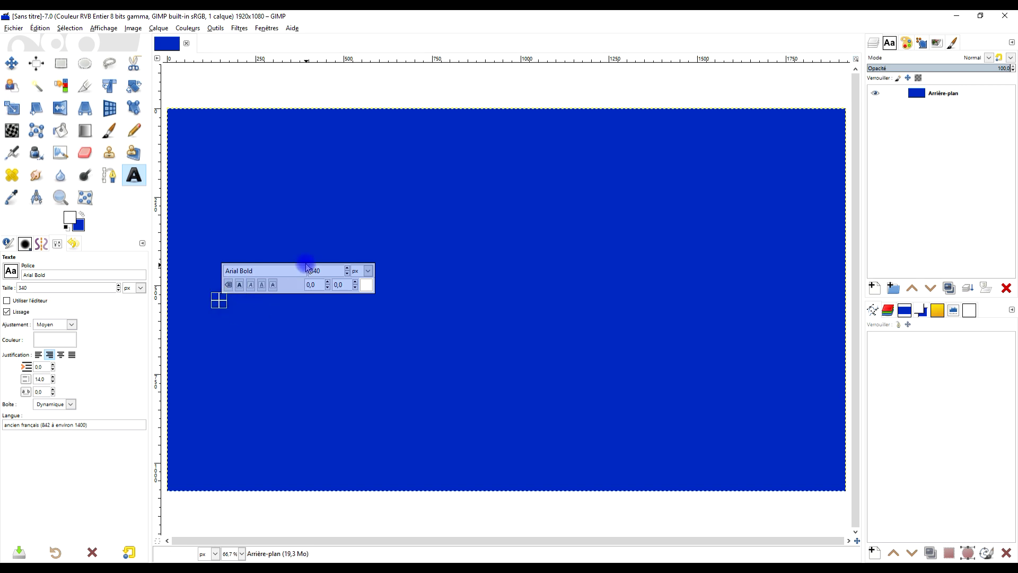
pyautogui.write('DECOU')
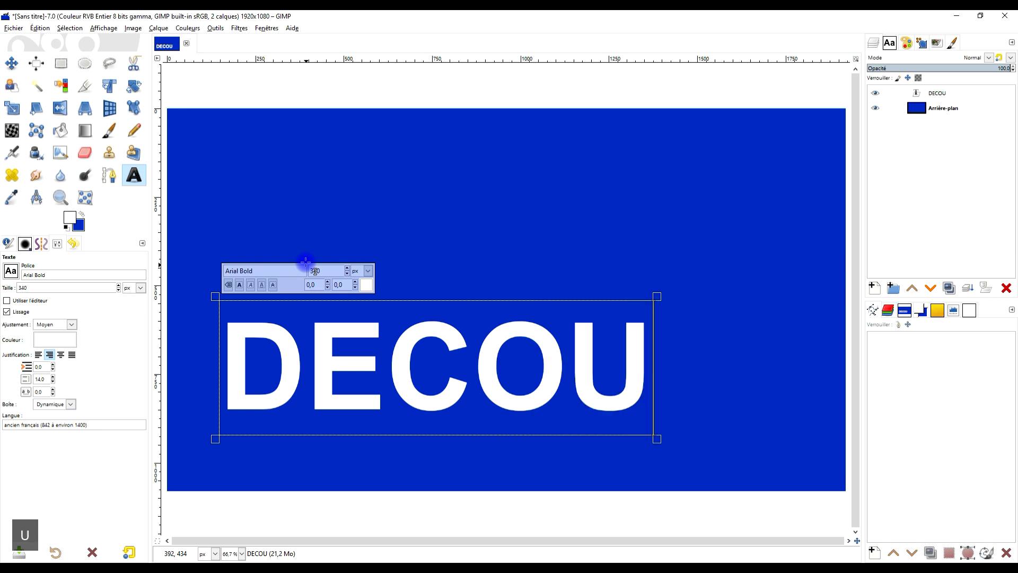
pyautogui.write('PE')
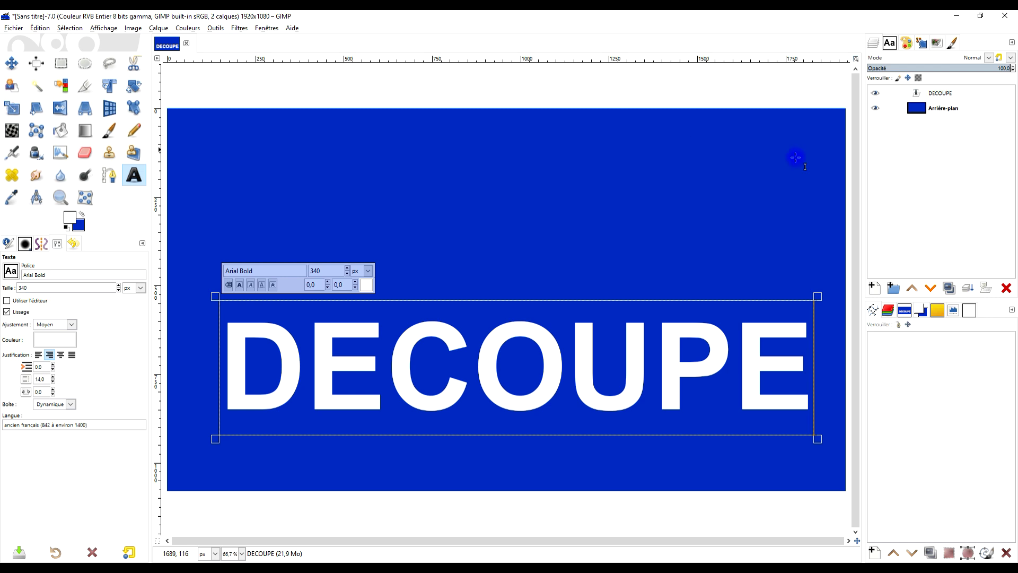
pyautogui.rightClick(913, 91)
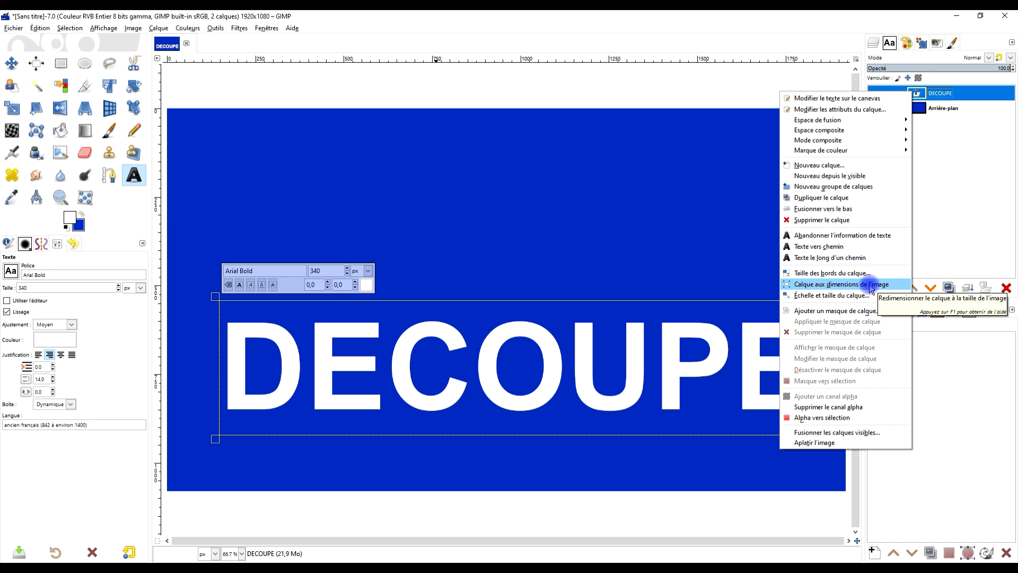
pyautogui.click(832, 285)
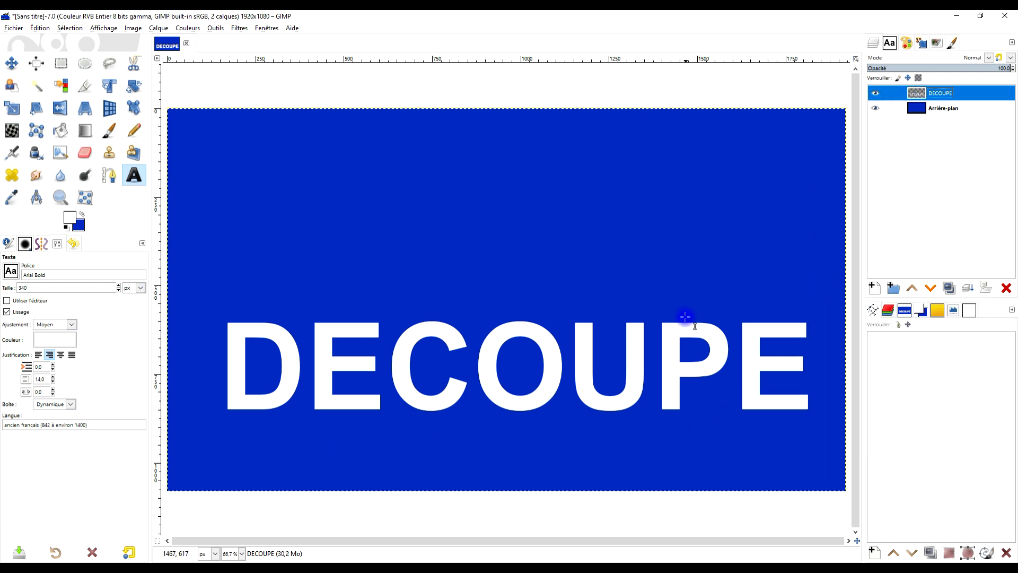
# Select the lower part of the word DECOUPE with a free-selection polygon whose upper edge slants down from the D to the last E.
pyautogui.moveTo(688, 321); pyautogui.dragTo(683, 280)
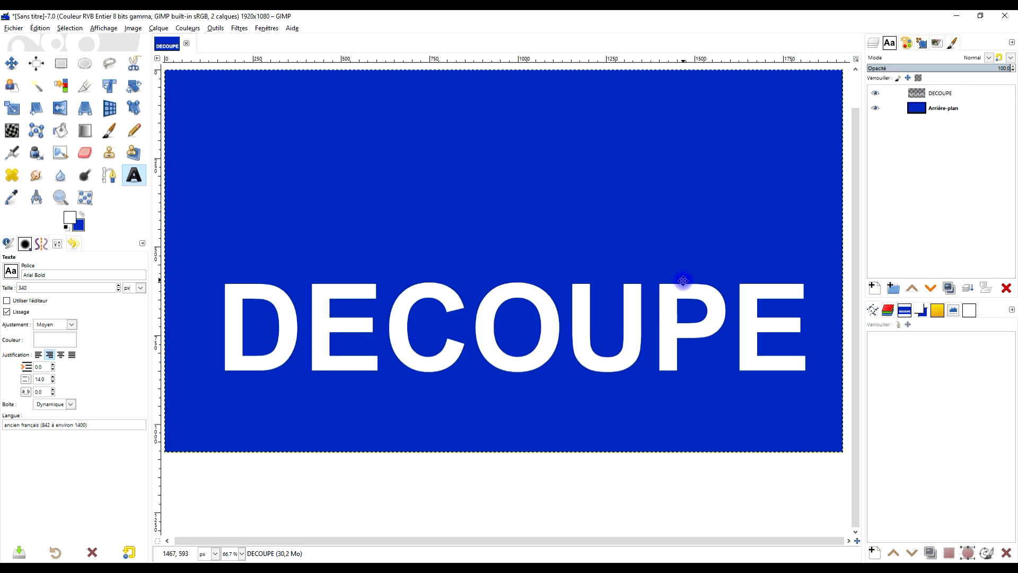
pyautogui.click(111, 66)
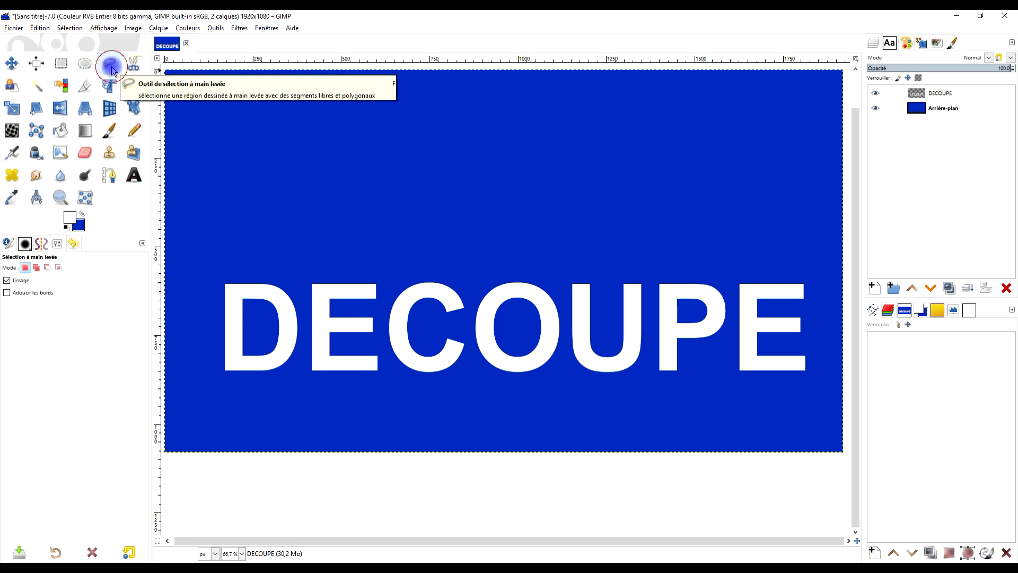
pyautogui.click(206, 309)
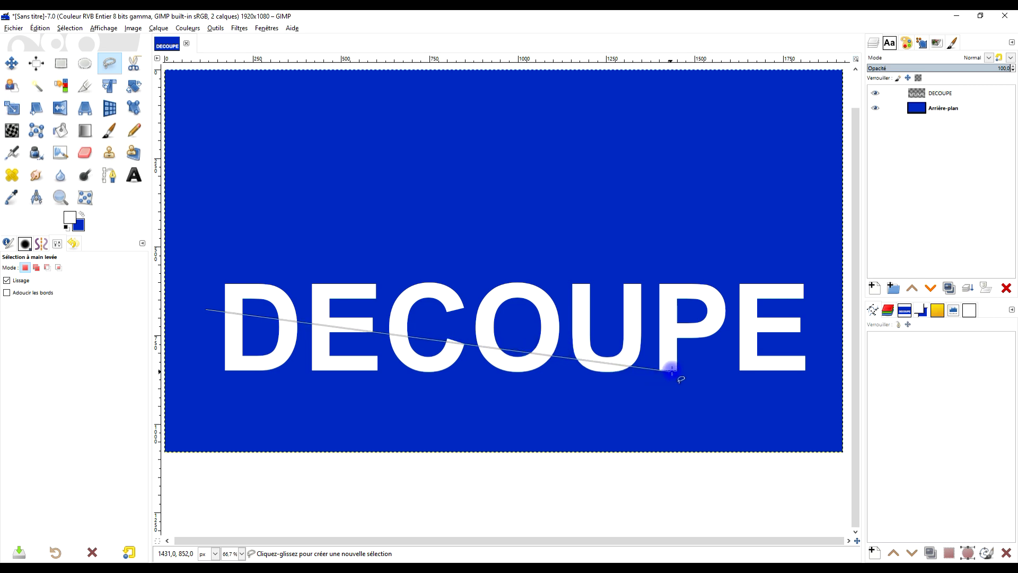
pyautogui.click(827, 369)
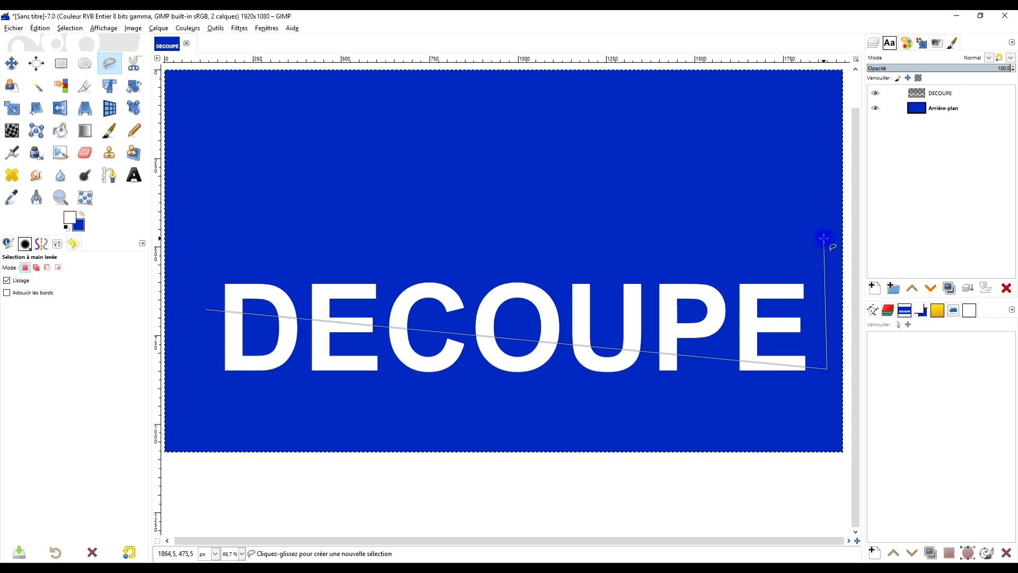
pyautogui.click(769, 415)
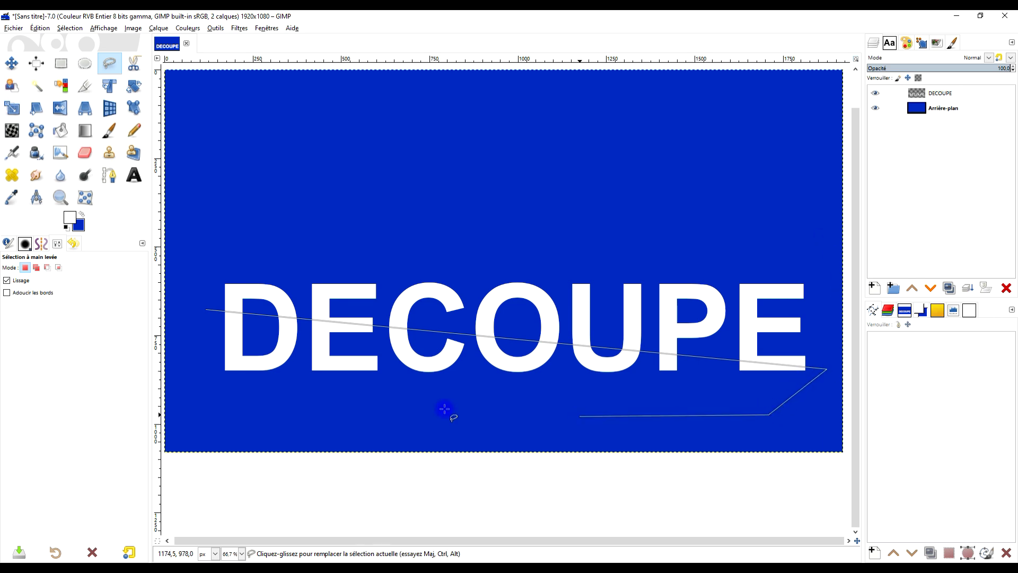
pyautogui.click(209, 400)
pyautogui.doubleClick(207, 309)
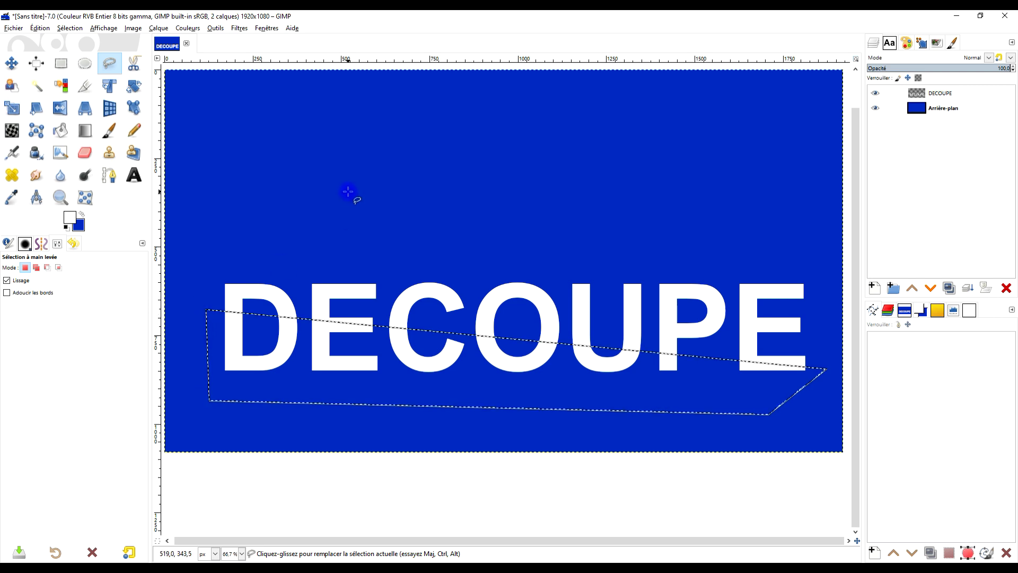
pyautogui.press('Return')
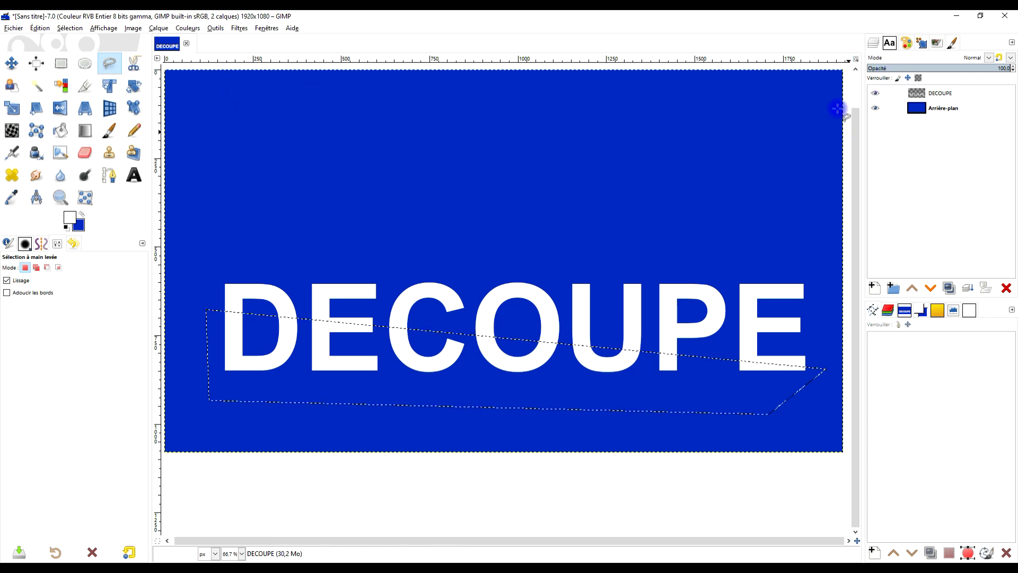
# Cut the selected lower part of the text and paste it back as a new layer.
pyautogui.click(40, 27)
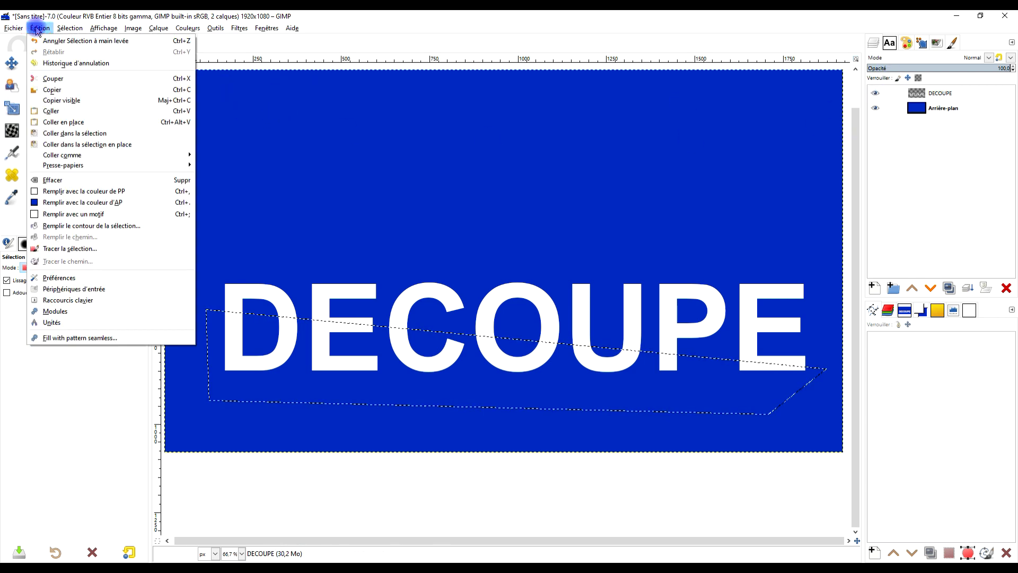
pyautogui.click(57, 82)
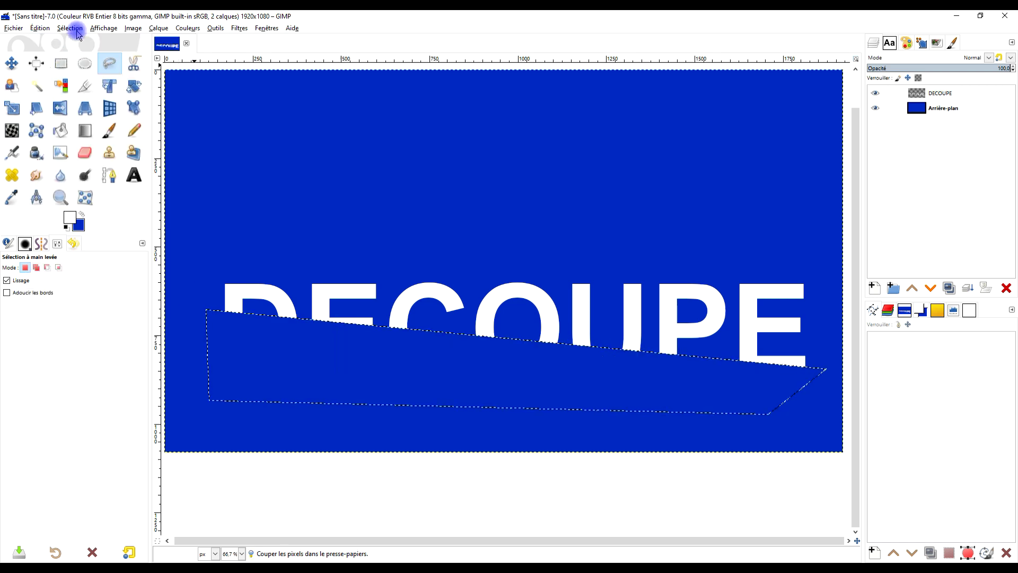
pyautogui.click(40, 28)
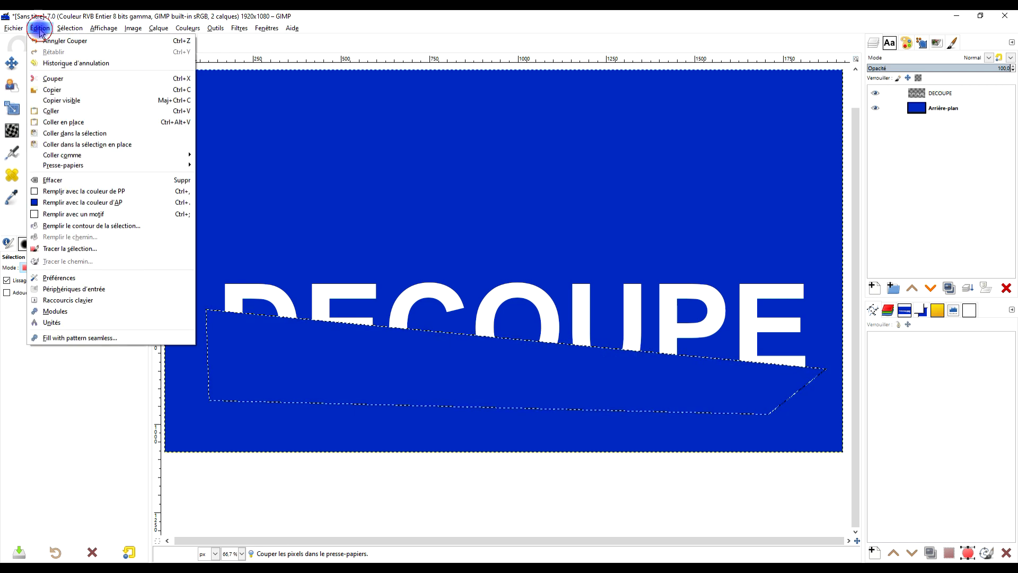
pyautogui.click(66, 111)
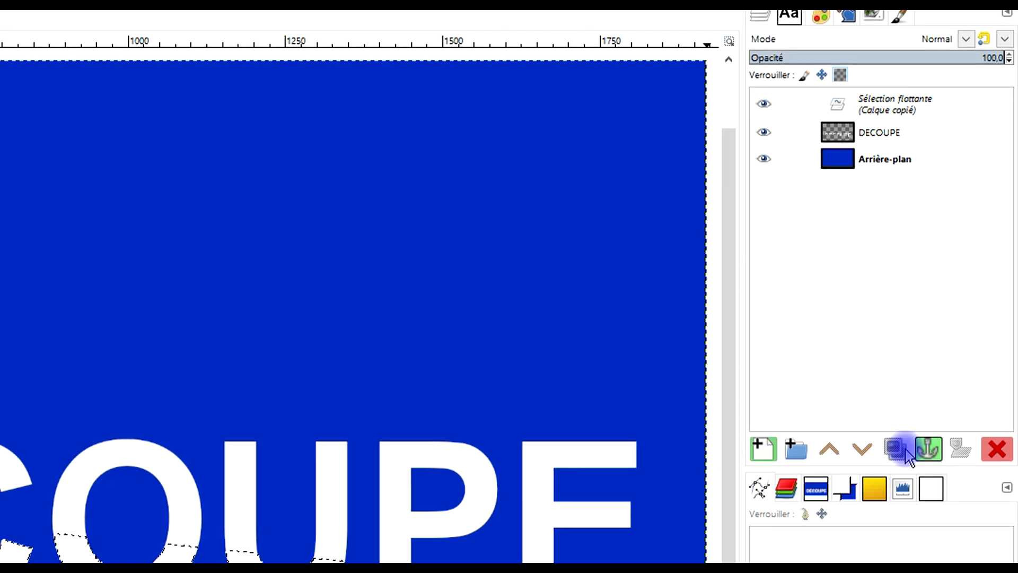
pyautogui.click(762, 451)
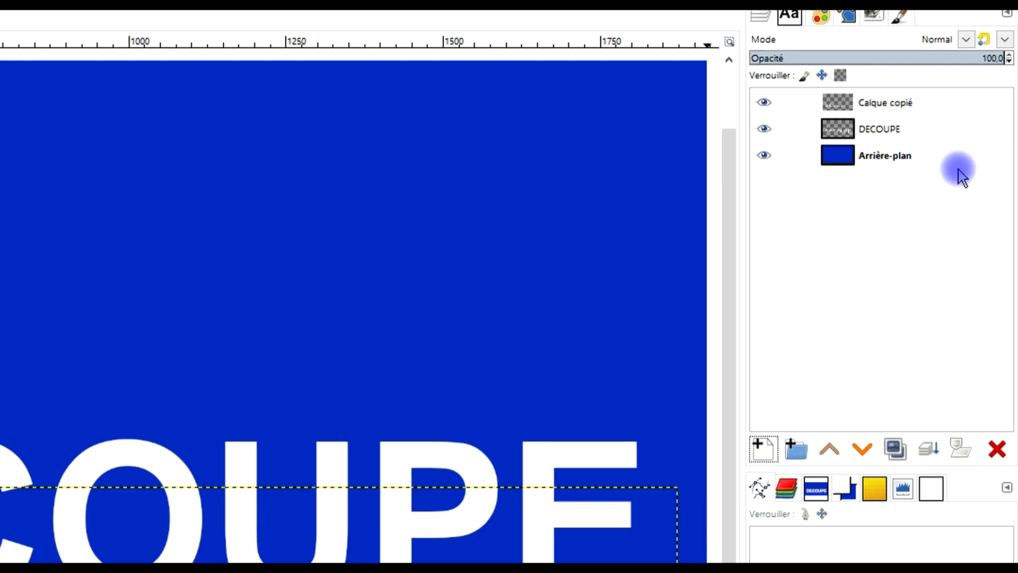
# Check the pasted lower part of the text by toggling its layer's visibility off and on.
pyautogui.click(768, 103)
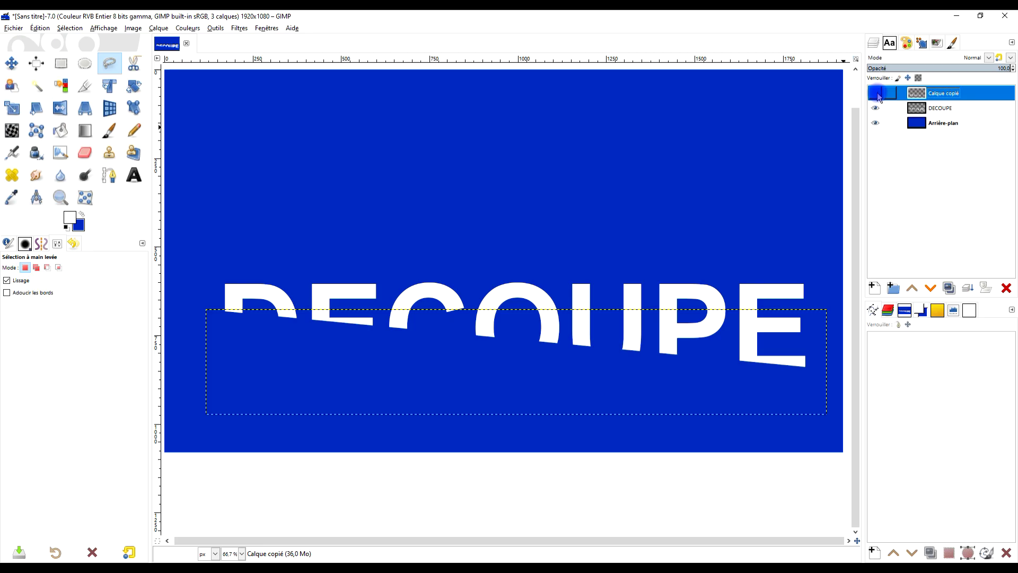
pyautogui.click(878, 95)
pyautogui.click(877, 95)
pyautogui.click(877, 95)
# Rename the pasted layer BAS and the DECOUPE layer HAUT, and check the HAUT layer by toggling its visibility.
pyautogui.doubleClick(943, 94)
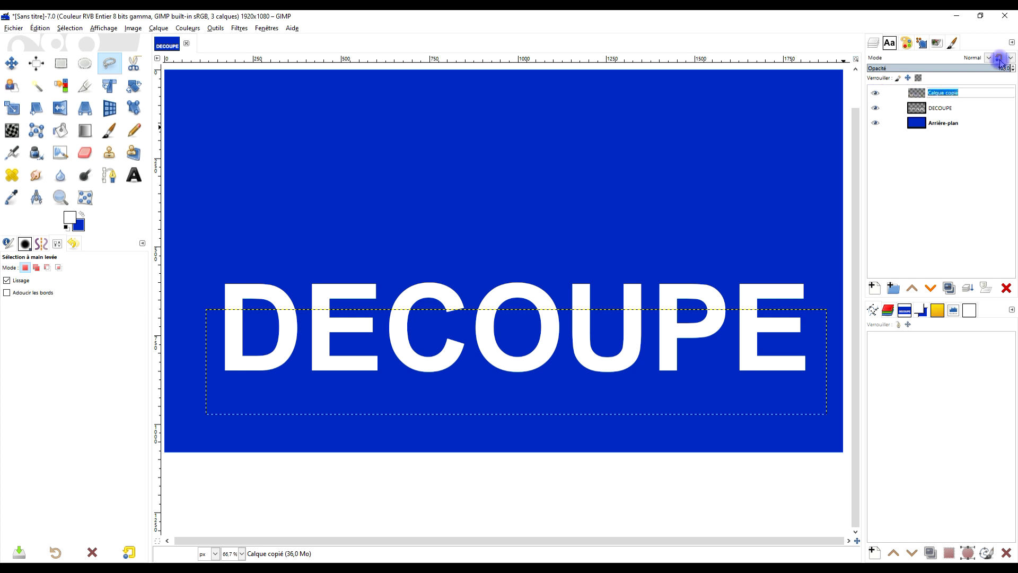
pyautogui.write('BAS')
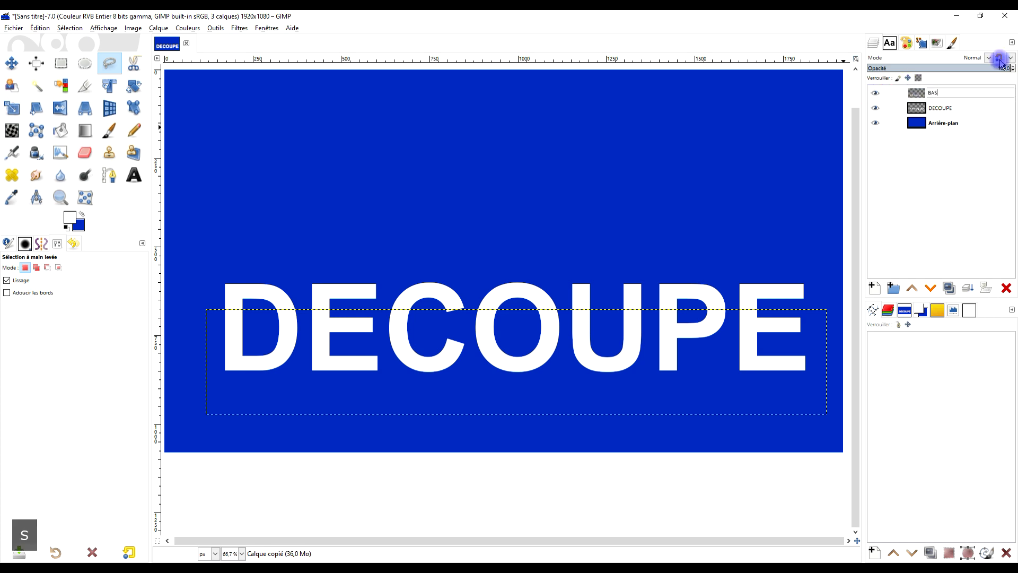
pyautogui.press('Return')
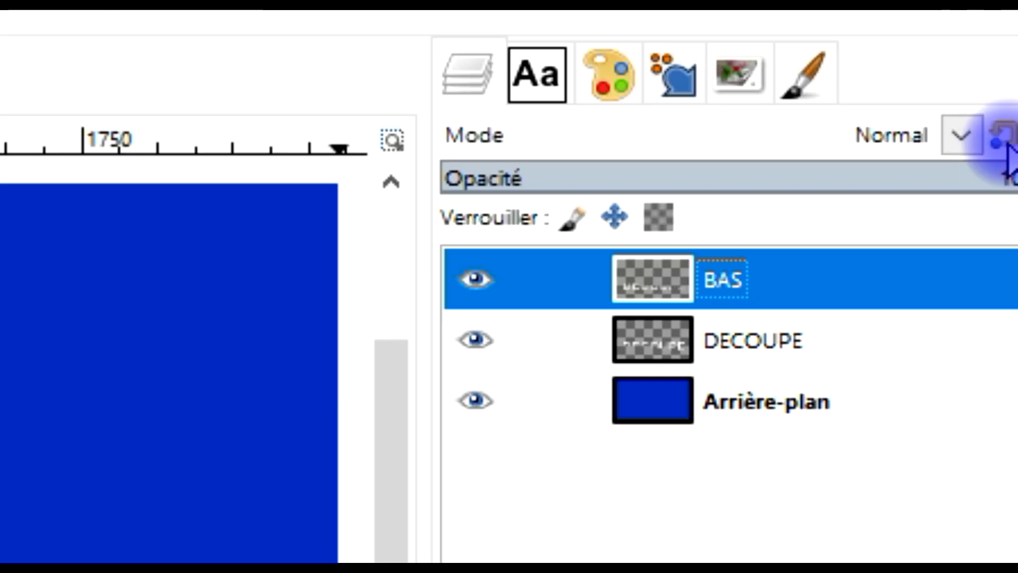
pyautogui.doubleClick(780, 339)
pyautogui.write('HAUT')
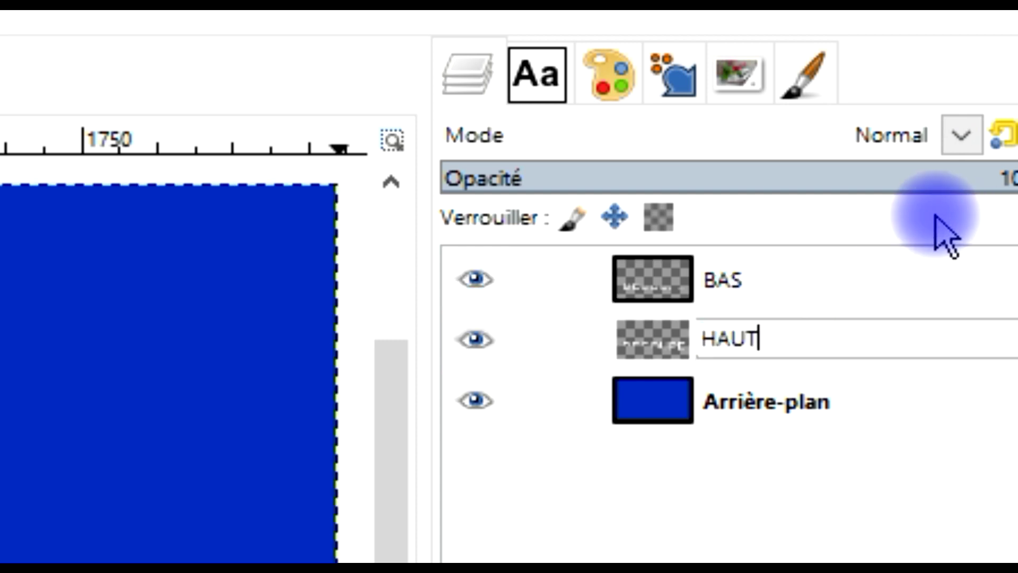
pyautogui.press('Return')
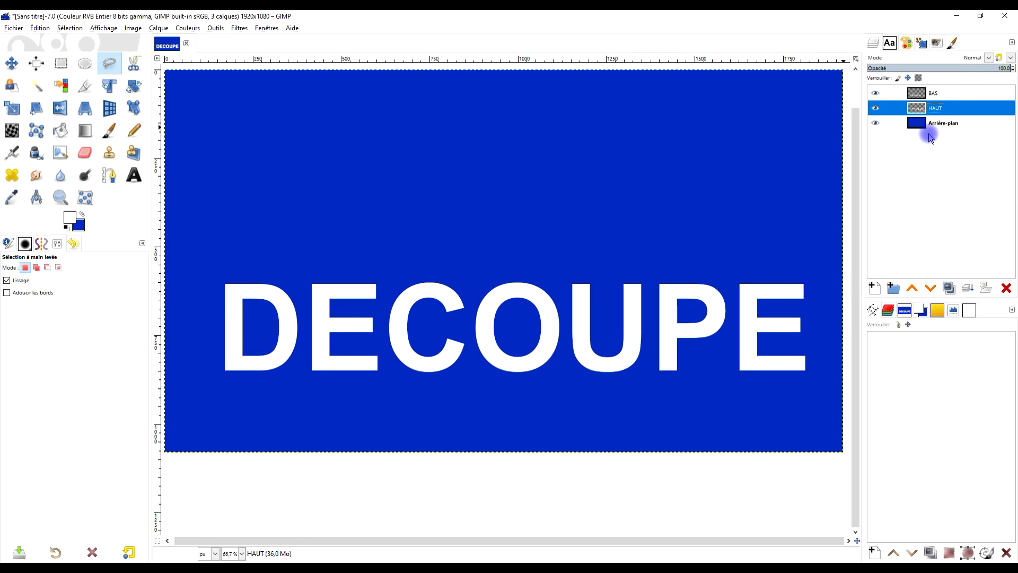
pyautogui.click(875, 108)
pyautogui.click(875, 108)
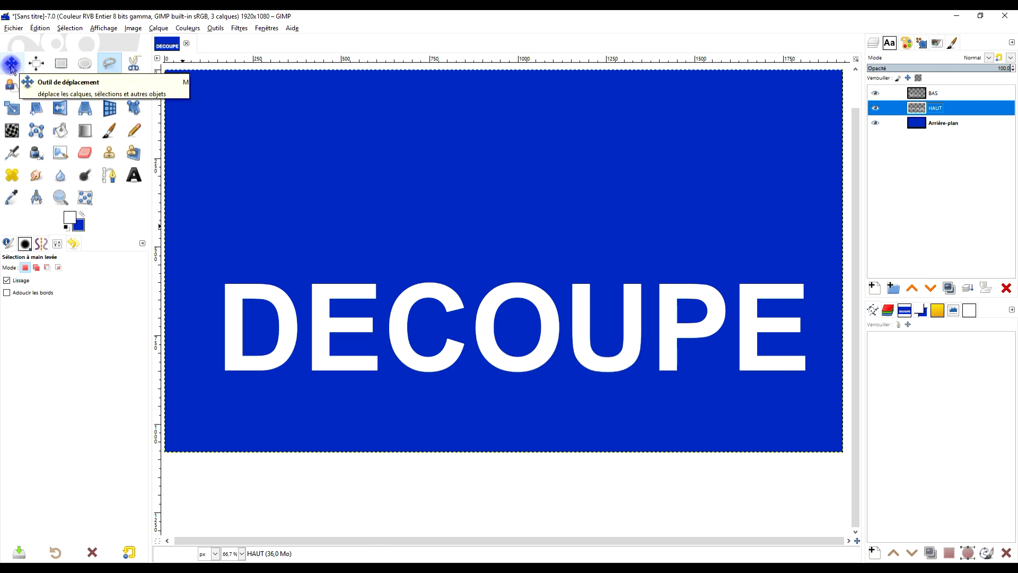
# Offset the two halves of DECOUPE with the Move tool, shifting HAUT slightly up and left and BAS about 9 px right.
pyautogui.click(11, 65)
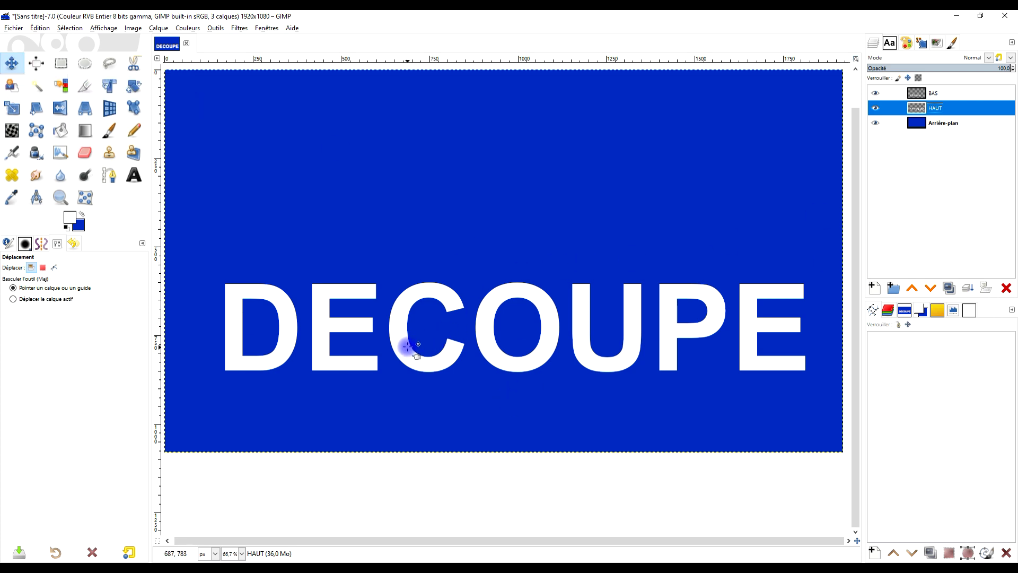
pyautogui.moveTo(437, 300); pyautogui.dragTo(434, 292)
pyautogui.moveTo(467, 353); pyautogui.dragTo(471, 353)
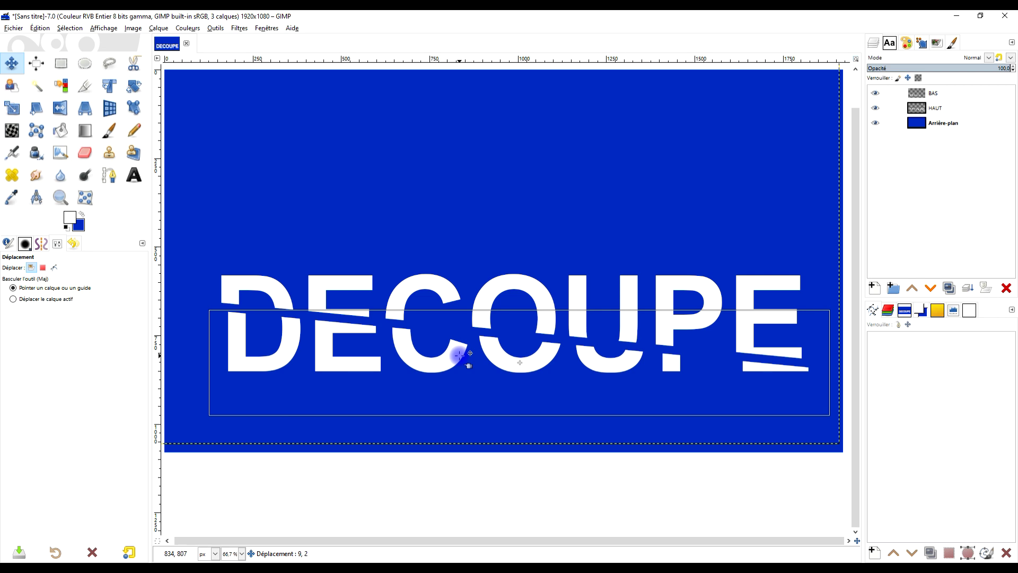
pyautogui.moveTo(470, 353); pyautogui.dragTo(470, 353)
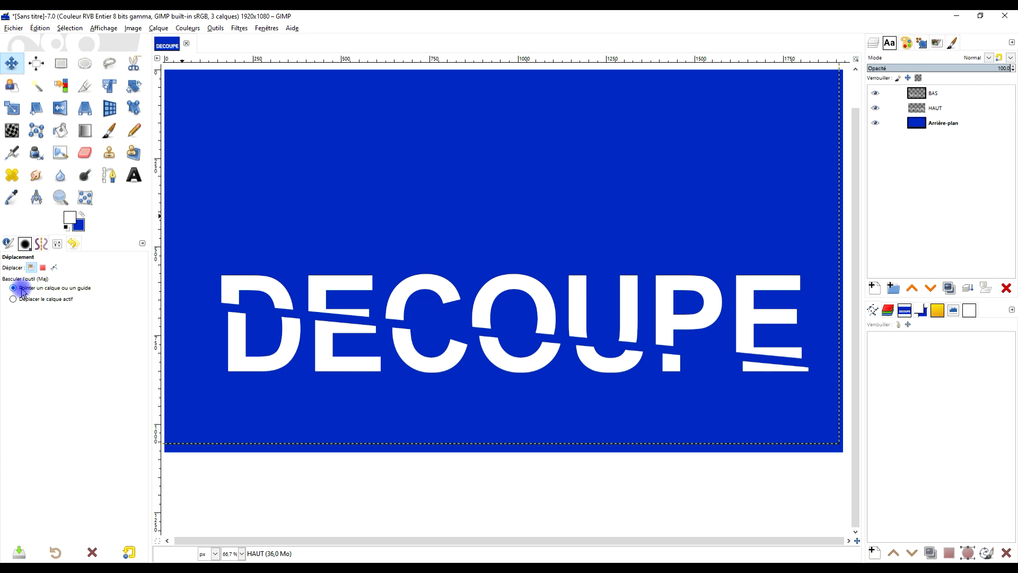
pyautogui.click(58, 245)
pyautogui.click(37, 298)
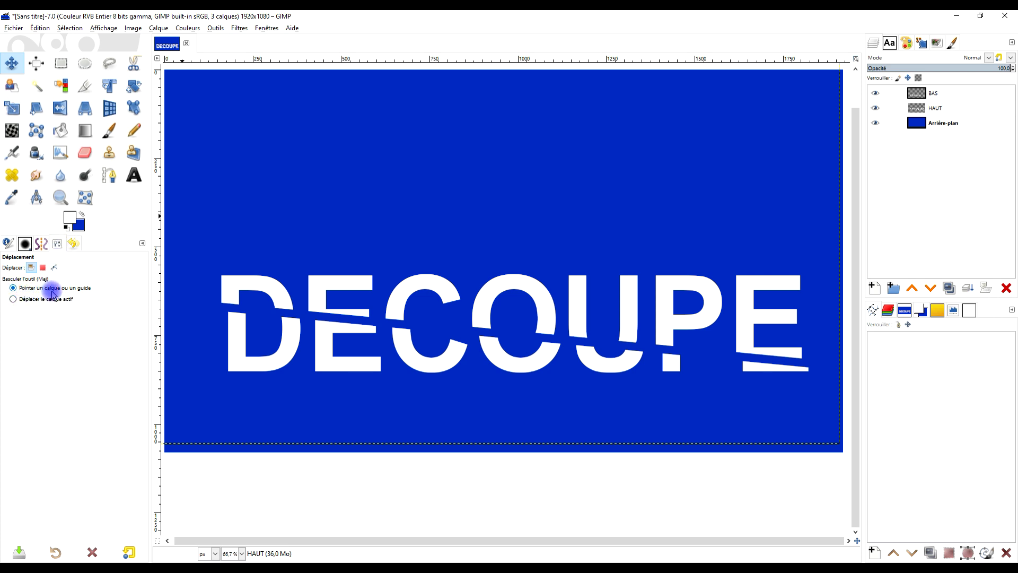
# Resize the BAS and HAUT layers to the image dimensions.
pyautogui.rightClick(926, 98)
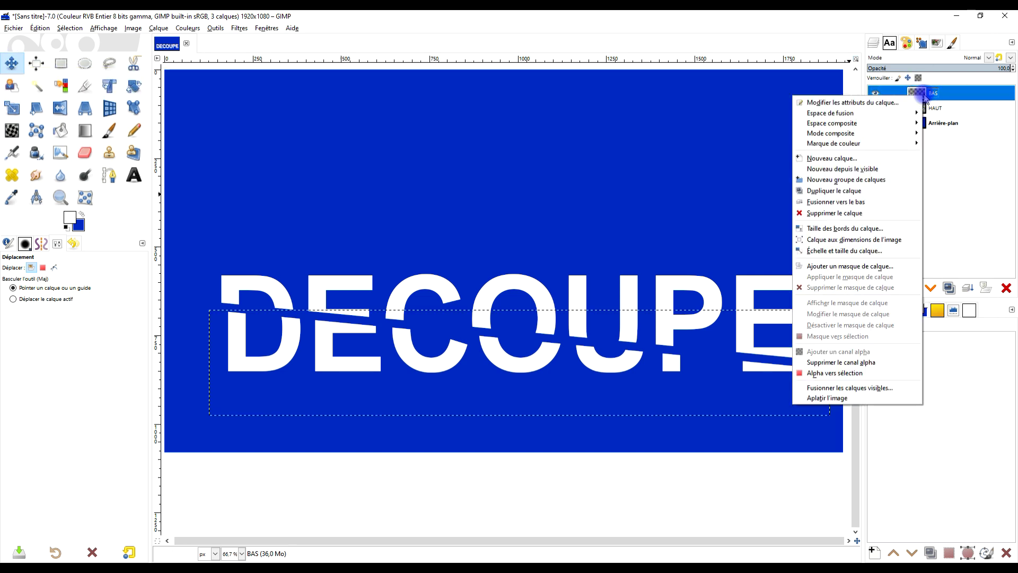
pyautogui.click(827, 239)
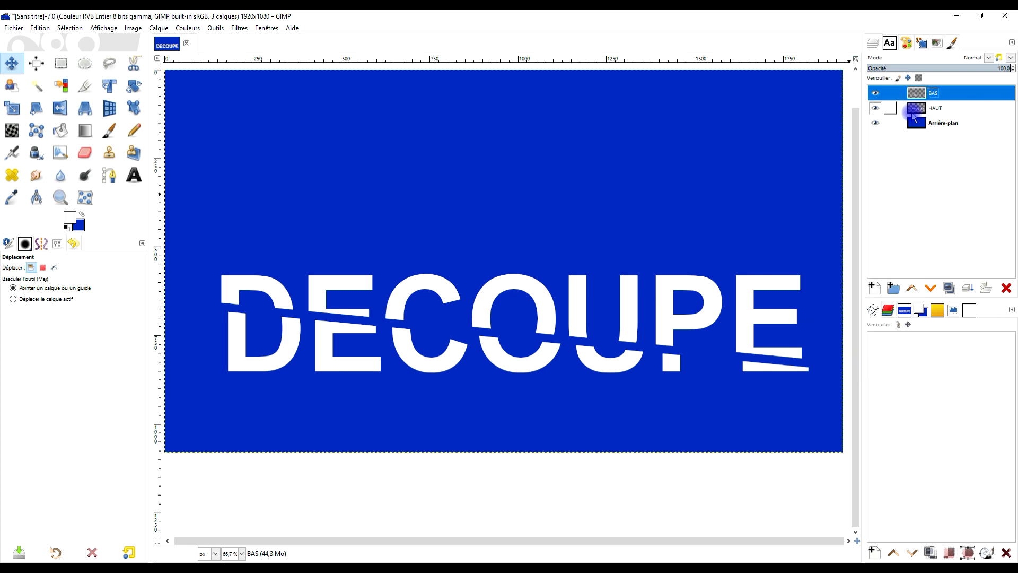
pyautogui.rightClick(920, 112)
pyautogui.click(882, 253)
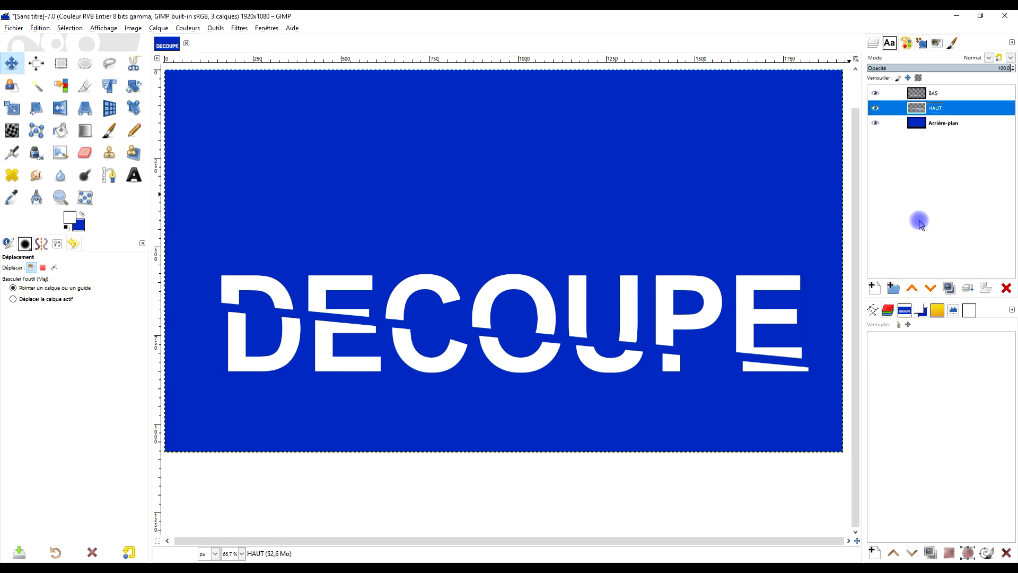
pyautogui.moveTo(926, 91); pyautogui.dragTo(922, 113)
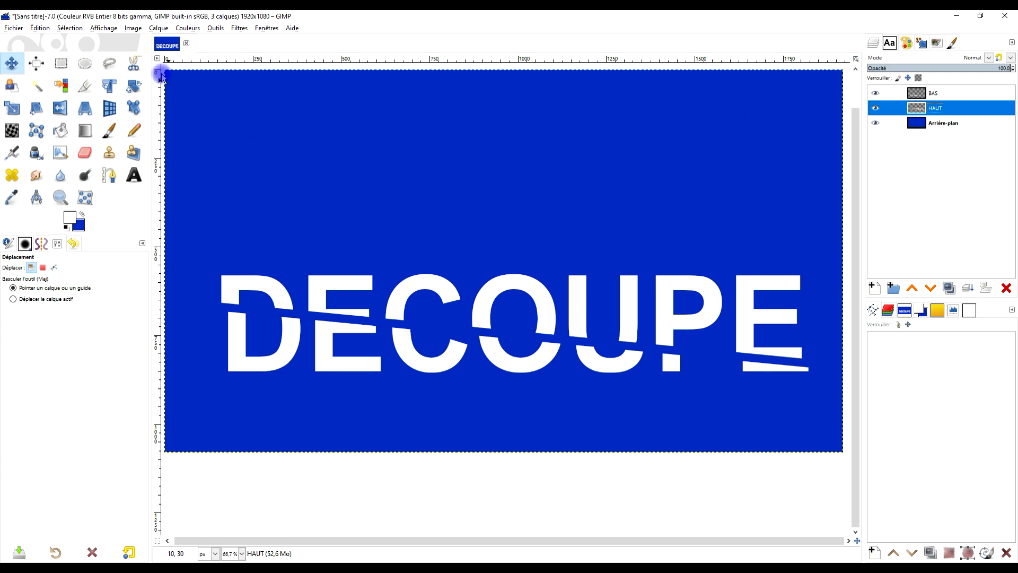
# Start an Ombre longue filter on the HAUT layer with the shadow colour set to grey a6a6a6.
pyautogui.click(238, 28)
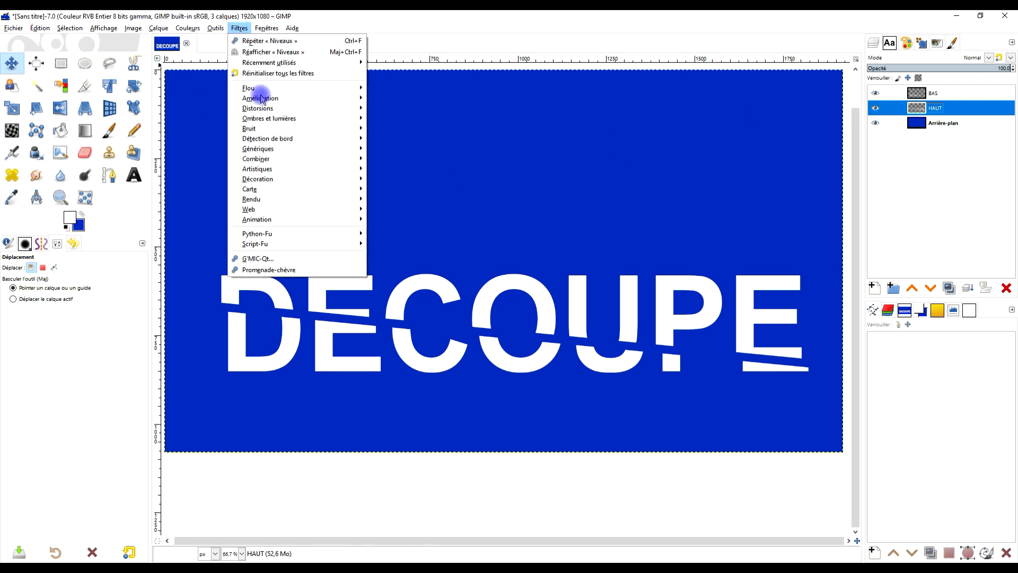
pyautogui.moveTo(294, 118)
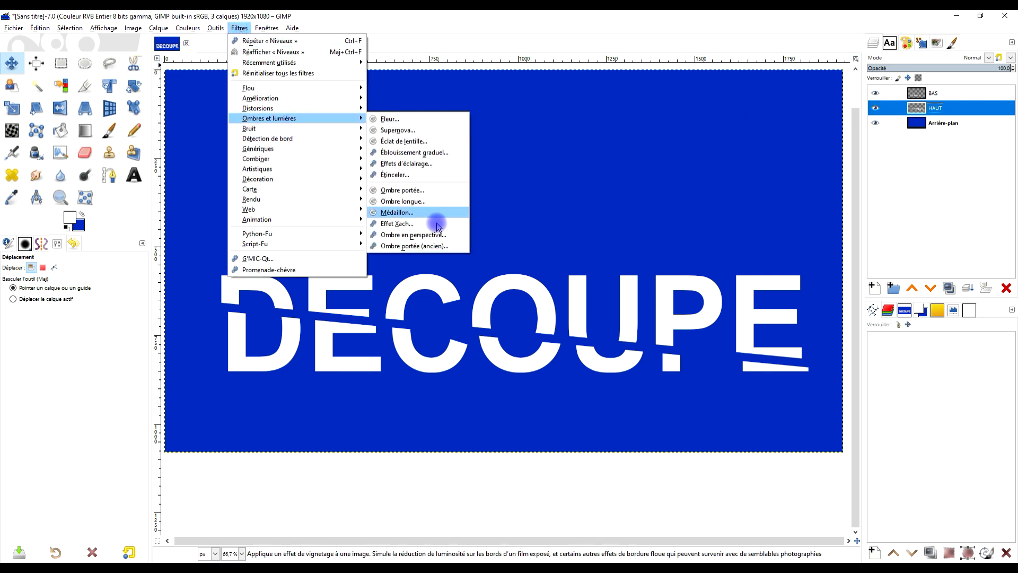
pyautogui.click(431, 201)
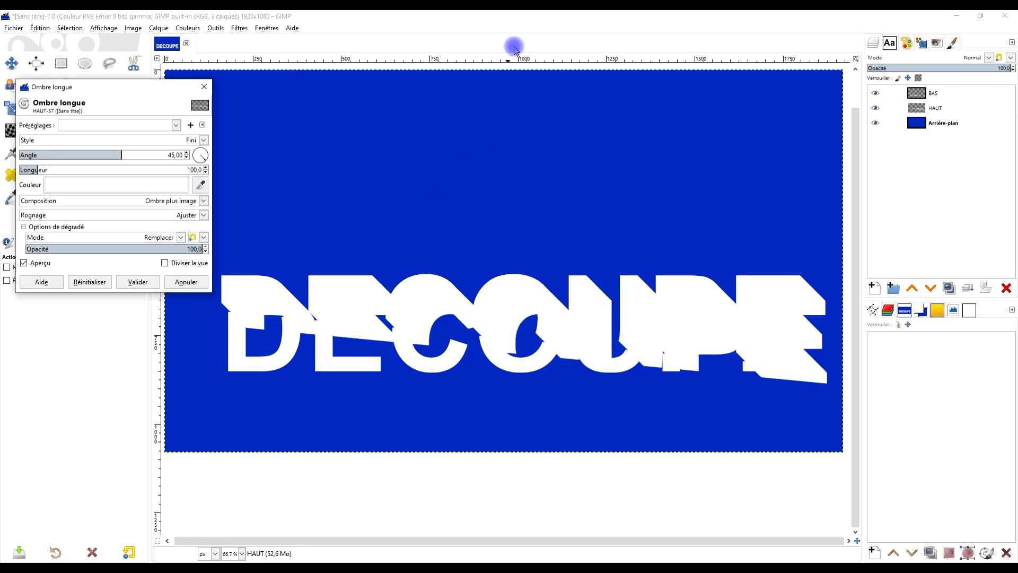
pyautogui.click(97, 189)
pyautogui.moveTo(90, 195)
pyautogui.mouseDown()
pyautogui.moveTo(9, 199)
pyautogui.moveTo(8, 210)
pyautogui.moveTo(4, 171)
pyautogui.mouseUp()
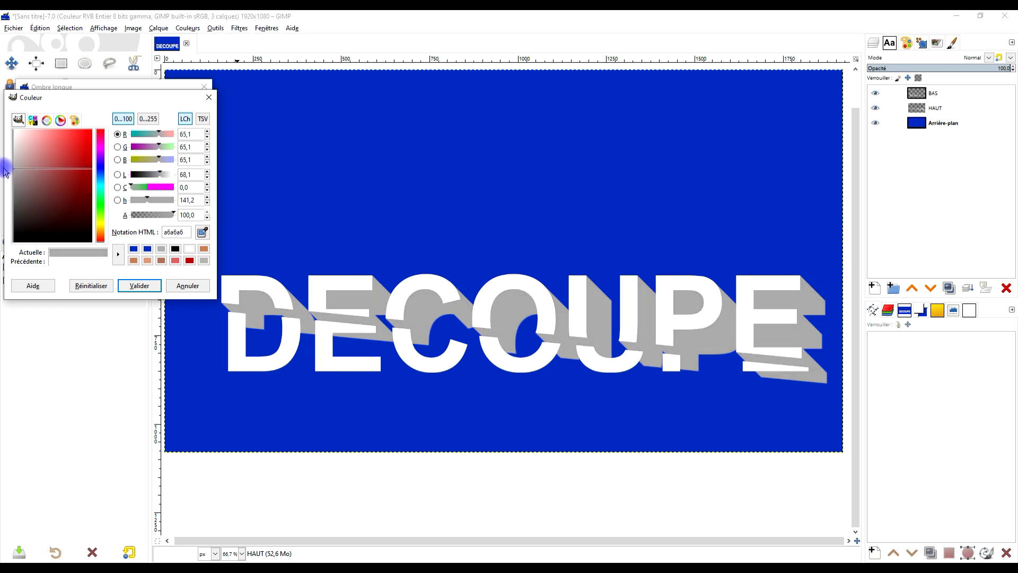
pyautogui.click(139, 285)
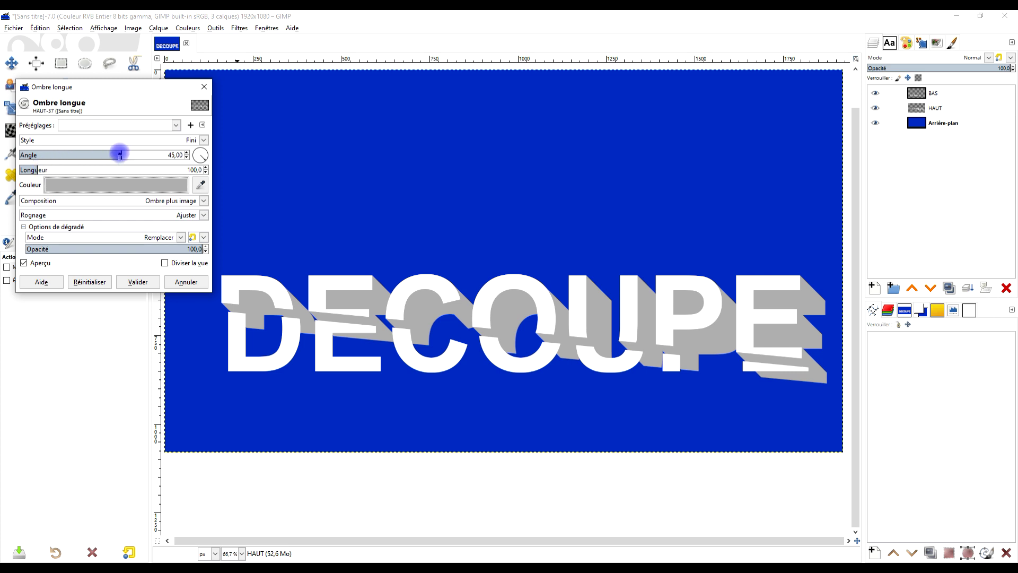
# Set the long shadow's angle to 82,45 and its length to 17,3, and apply it to the HAUT layer.
pyautogui.moveTo(122, 154); pyautogui.dragTo(139, 154)
pyautogui.click(31, 167)
pyautogui.moveTo(28, 169); pyautogui.dragTo(25, 168)
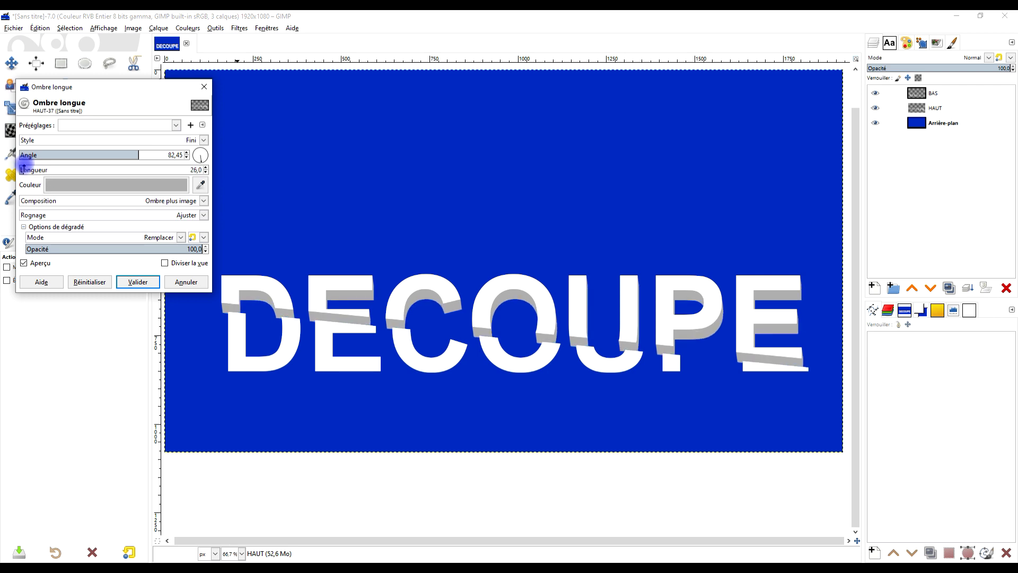
pyautogui.moveTo(24, 168); pyautogui.dragTo(22, 169)
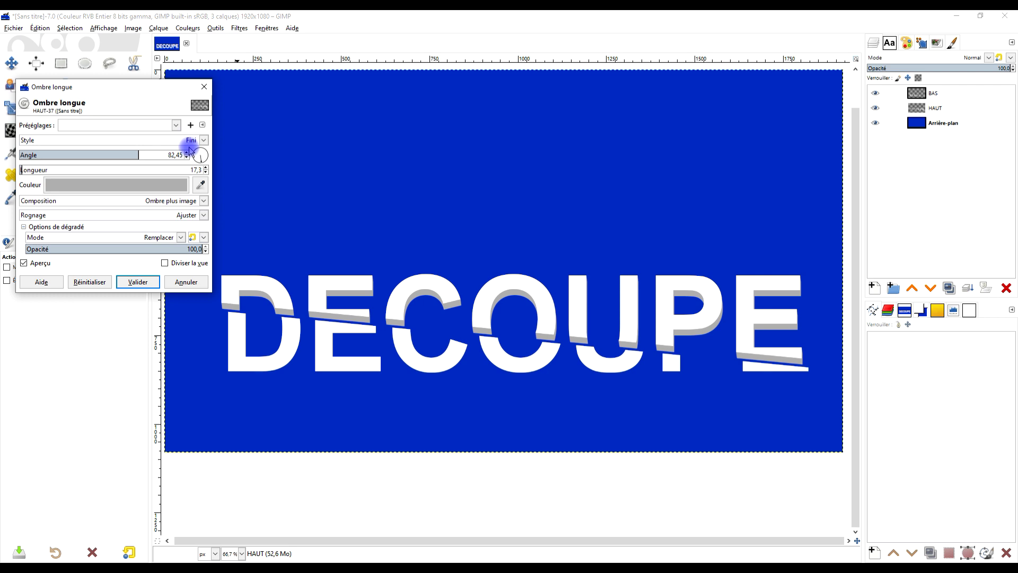
pyautogui.click(137, 282)
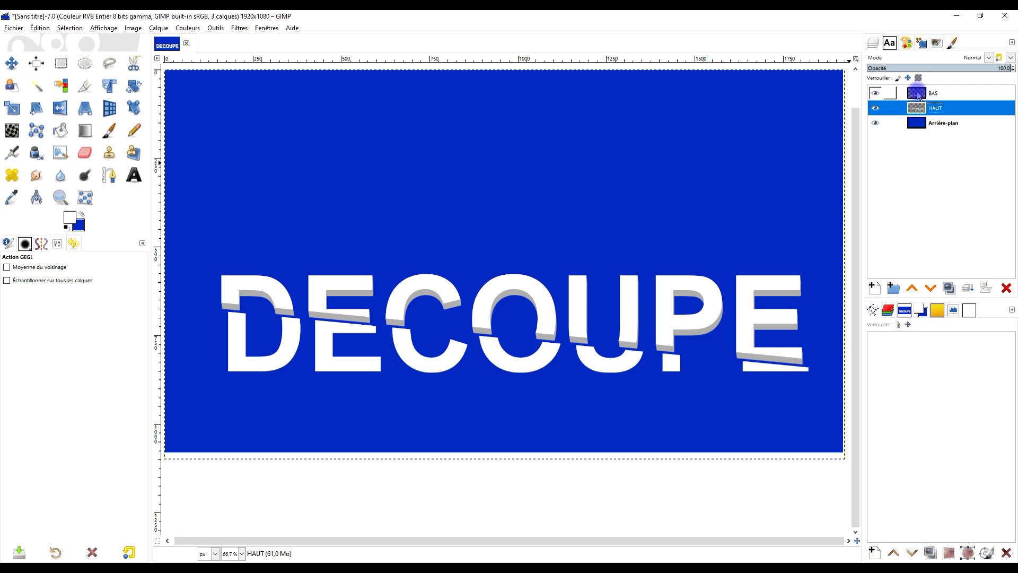
# Repeat the Ombre longue filter with the same settings on the BAS layer.
pyautogui.click(938, 95)
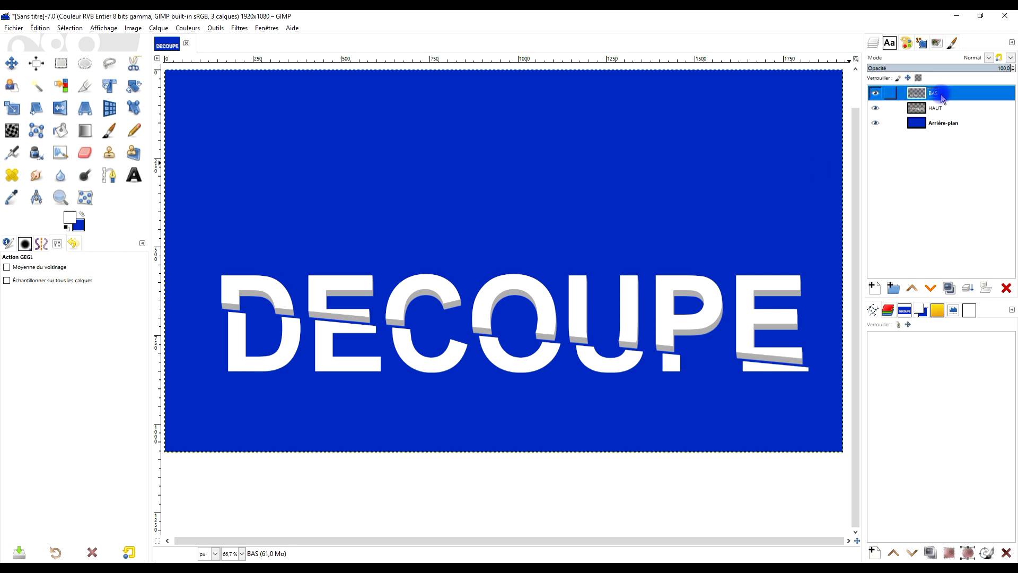
pyautogui.click(240, 29)
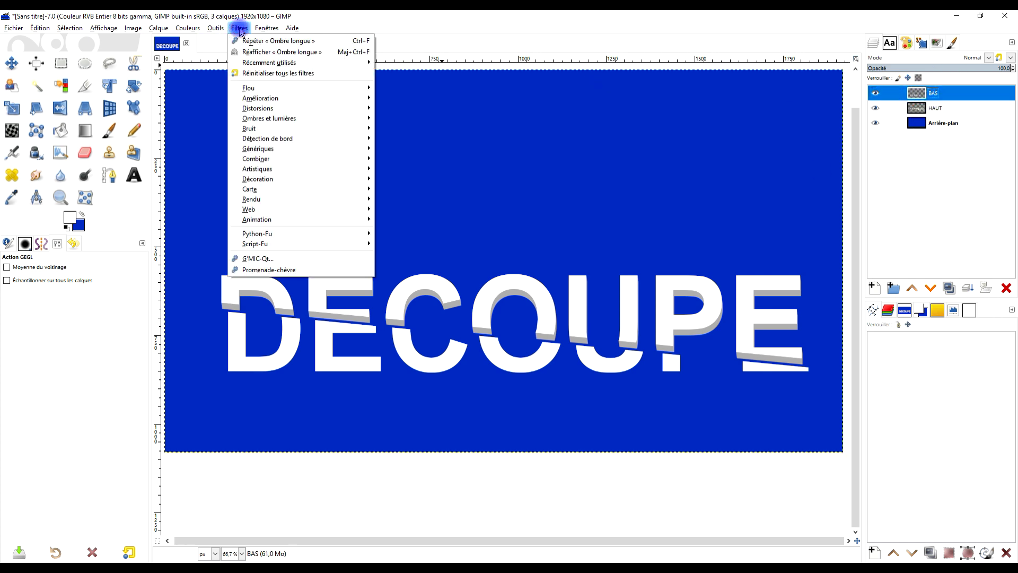
pyautogui.click(280, 42)
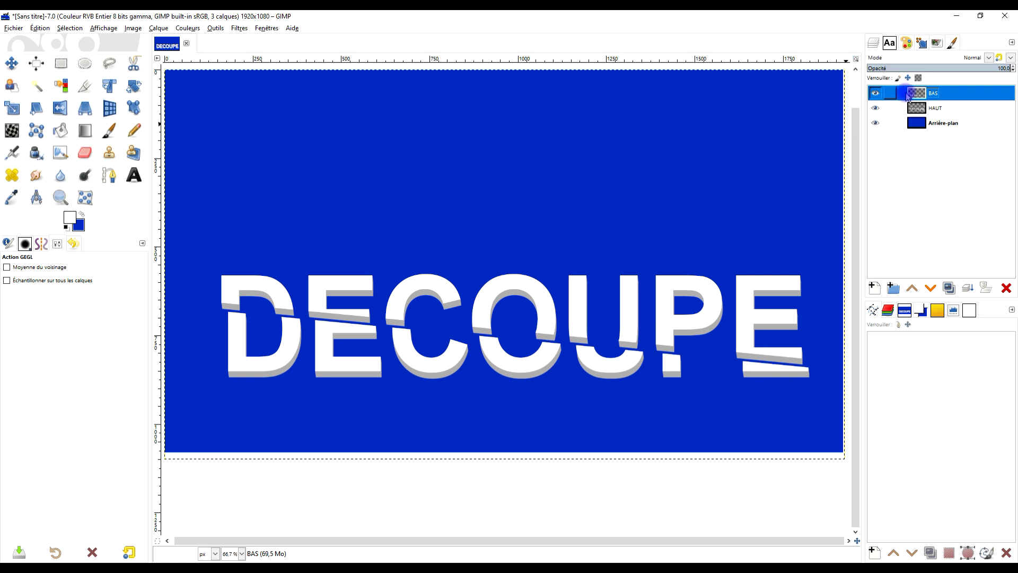
# Start a second Ombre longue on the BAS layer with style Fondu (longueur fixe) and shadow colour black 000000.
pyautogui.click(239, 29)
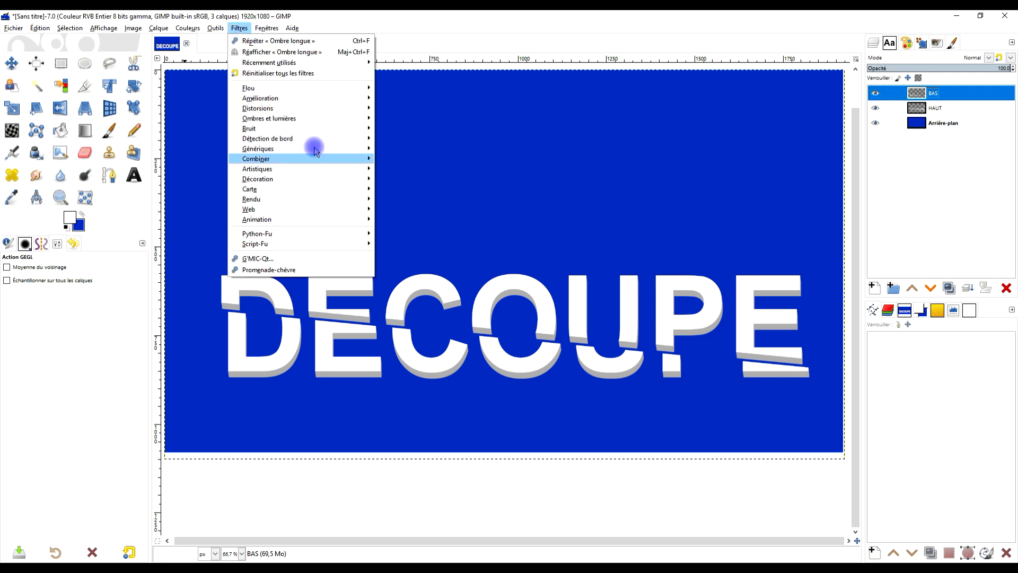
pyautogui.moveTo(295, 118)
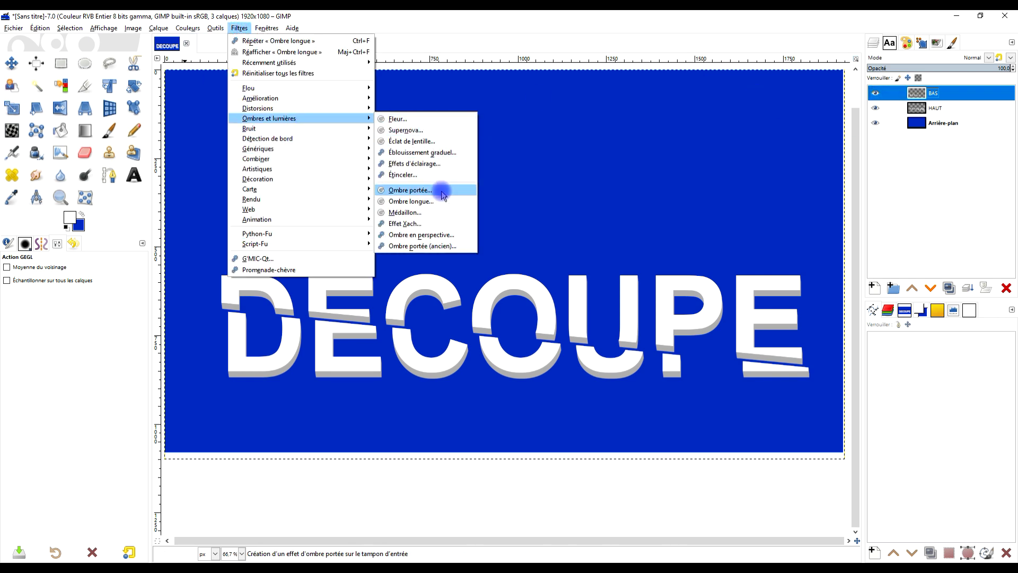
pyautogui.click(410, 202)
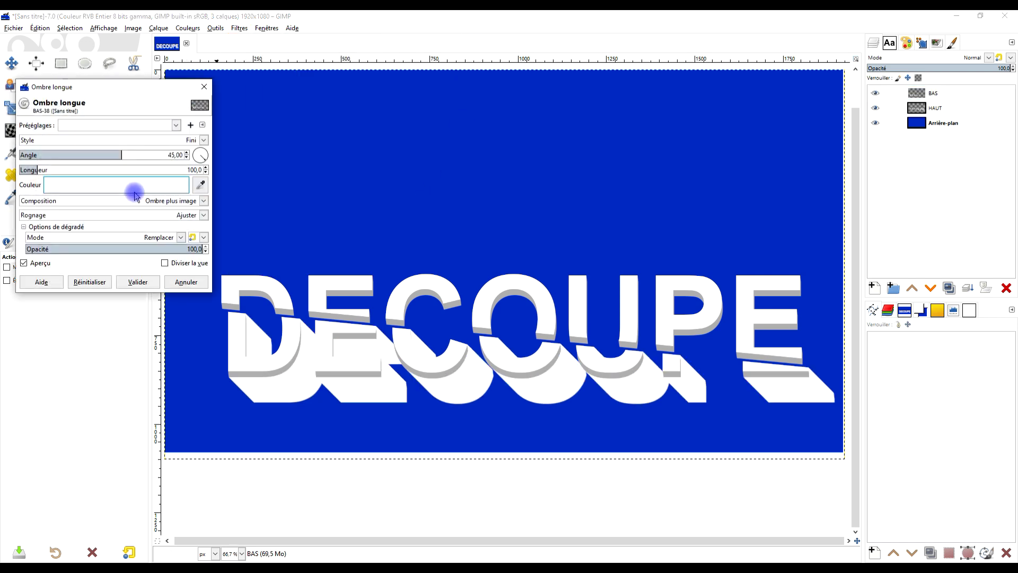
pyautogui.click(185, 141)
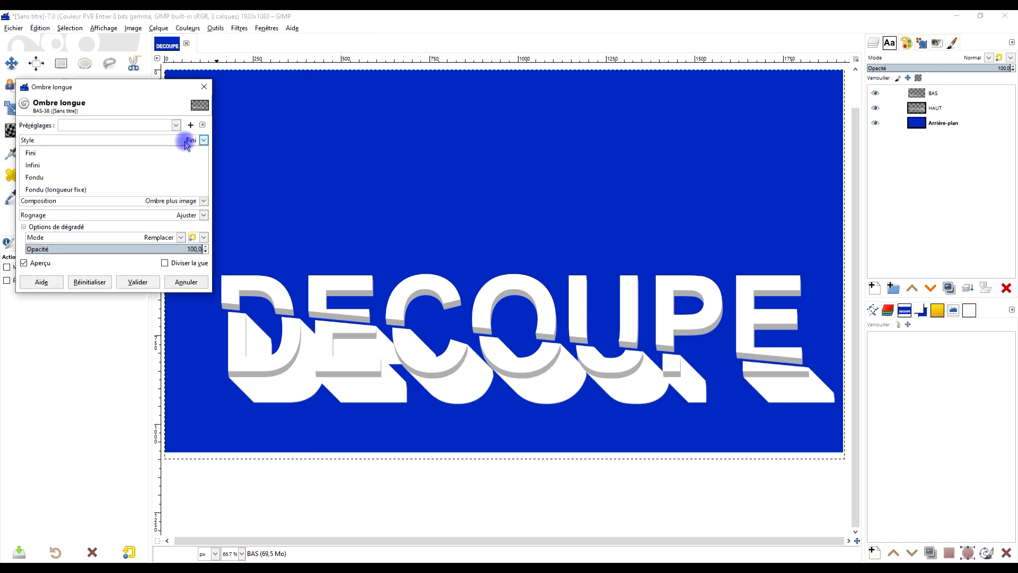
pyautogui.click(87, 190)
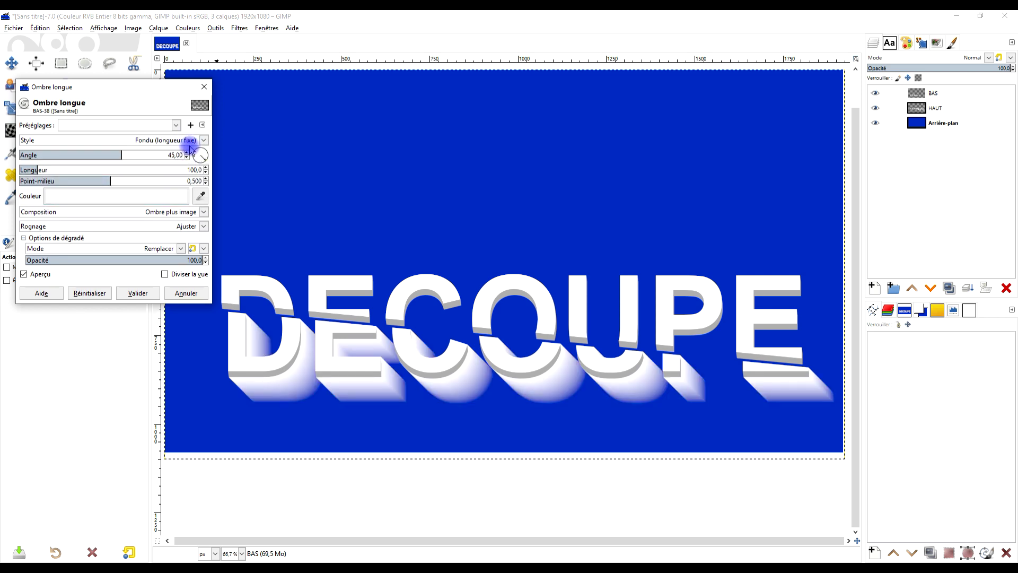
pyautogui.click(74, 196)
pyautogui.moveTo(37, 171); pyautogui.dragTo(3, 249)
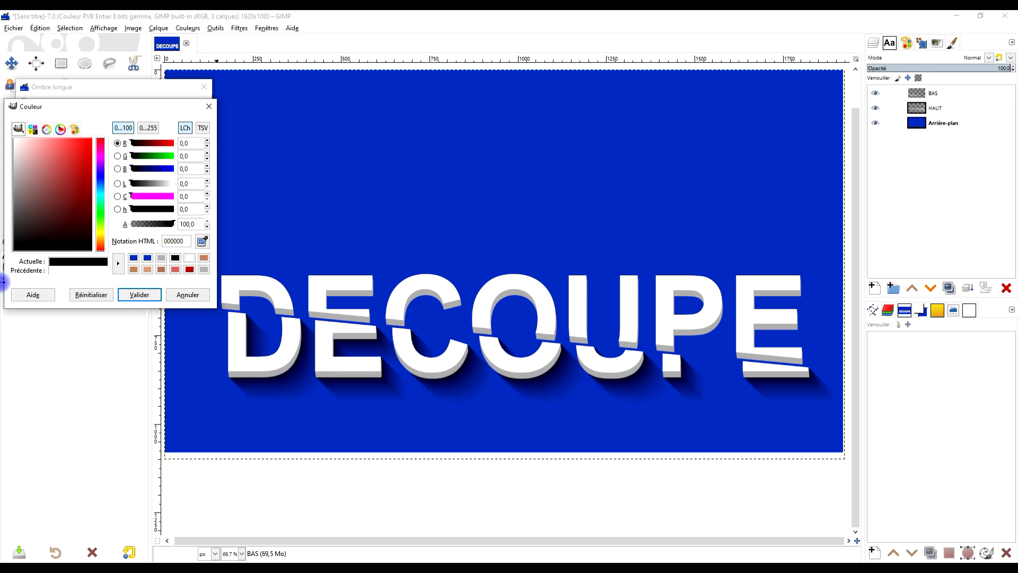
pyautogui.click(136, 293)
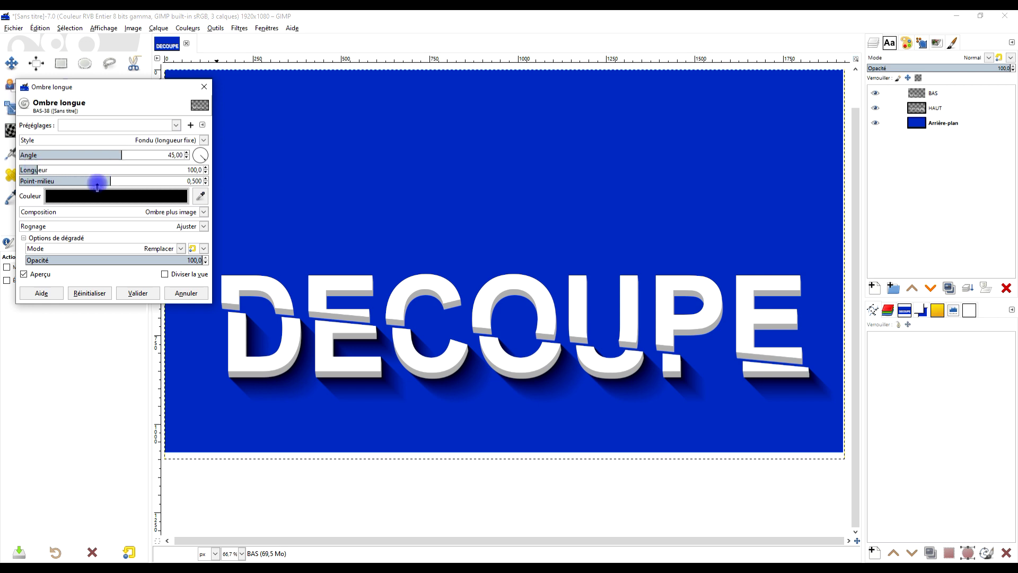
# Set the fading shadow's angle to 58,06 and its midpoint to 0,049, and apply it to the BAS layer.
pyautogui.moveTo(109, 181); pyautogui.dragTo(43, 181)
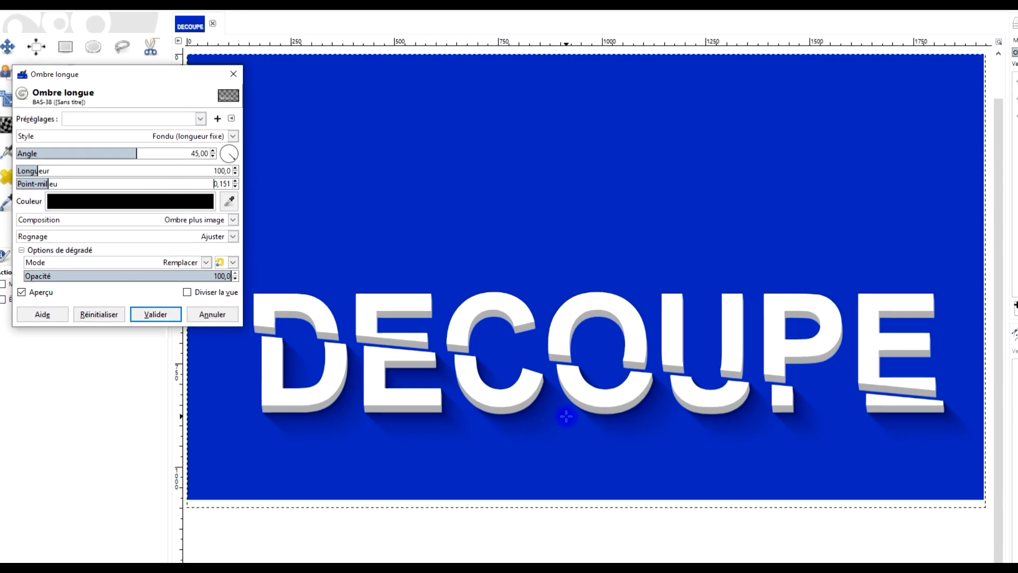
pyautogui.keyDown('ctrl'); pyautogui.scroll(3, 566, 416); pyautogui.keyUp('ctrl')
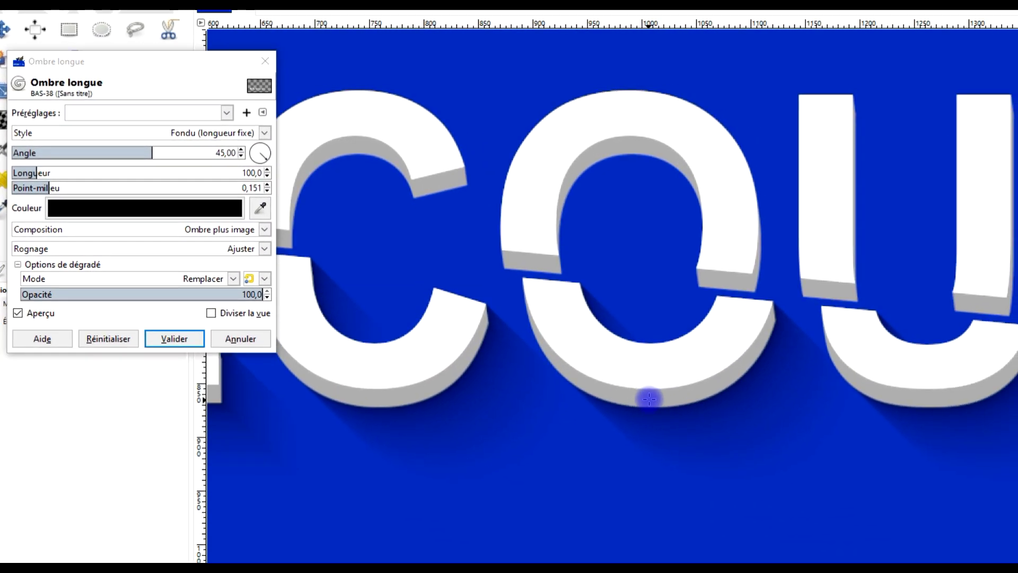
pyautogui.moveTo(151, 152); pyautogui.dragTo(161, 153)
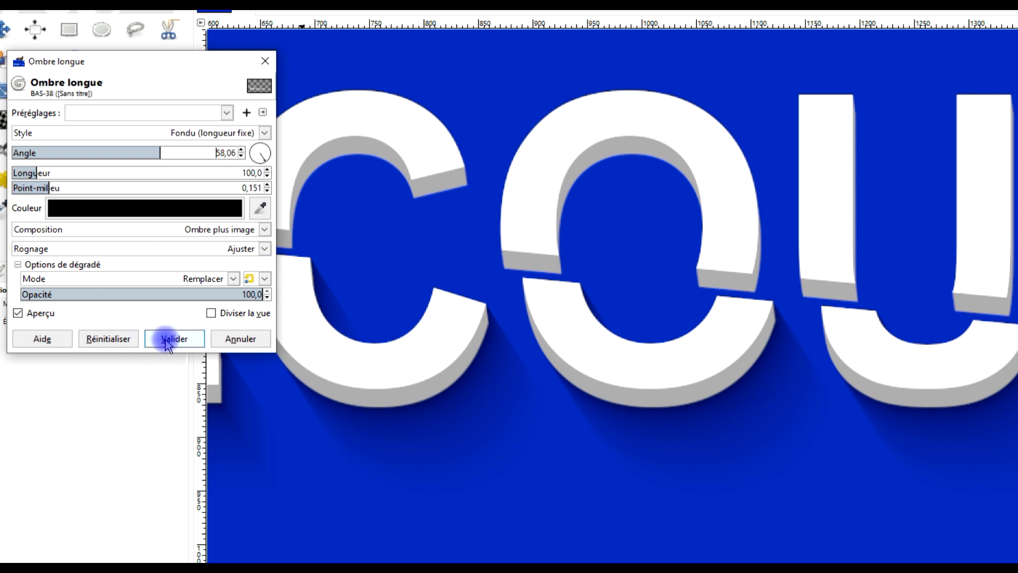
pyautogui.moveTo(823, 382); pyautogui.dragTo(557, 325)
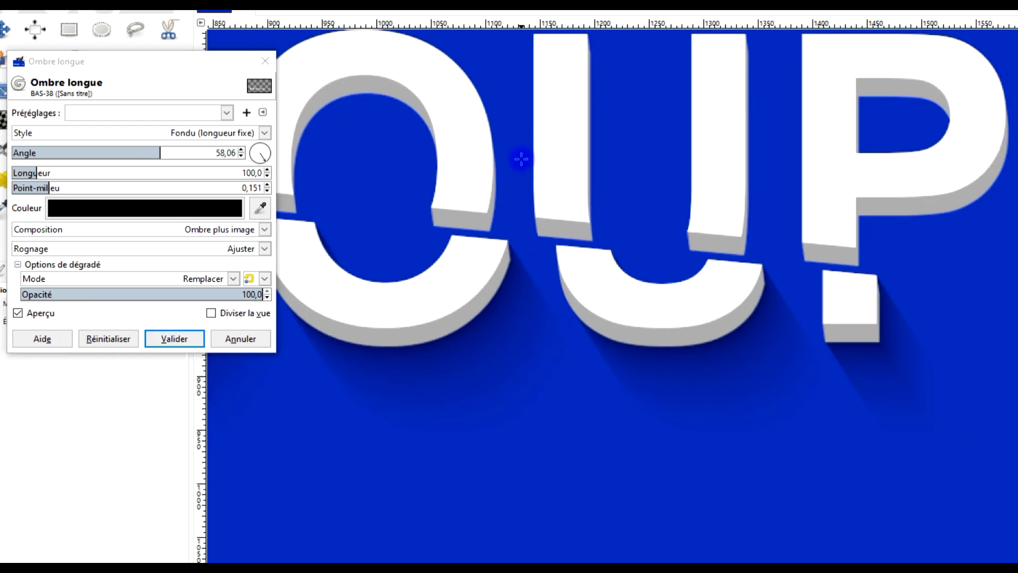
pyautogui.moveTo(47, 189); pyautogui.dragTo(32, 187)
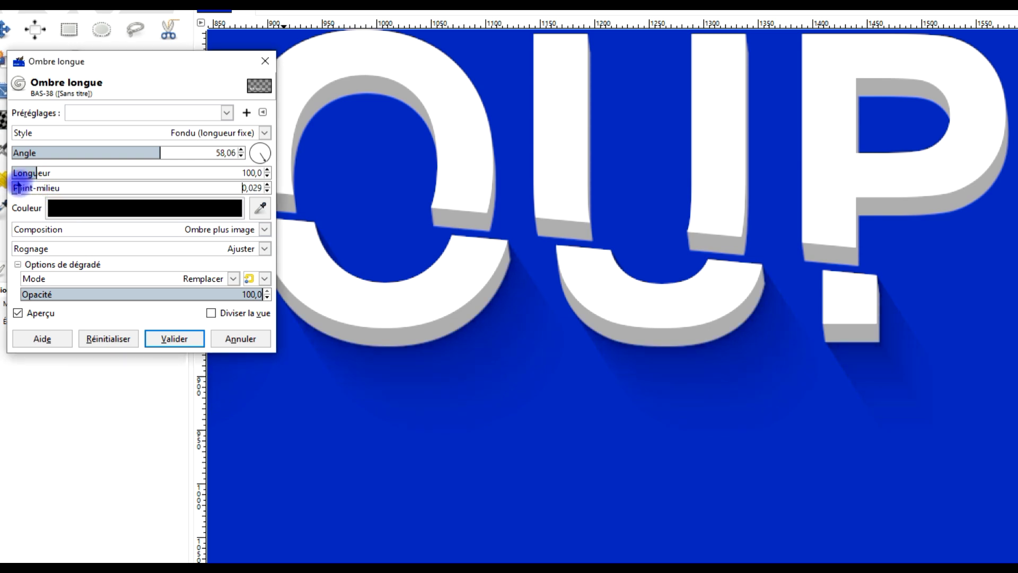
pyautogui.moveTo(22, 185); pyautogui.dragTo(201, 189)
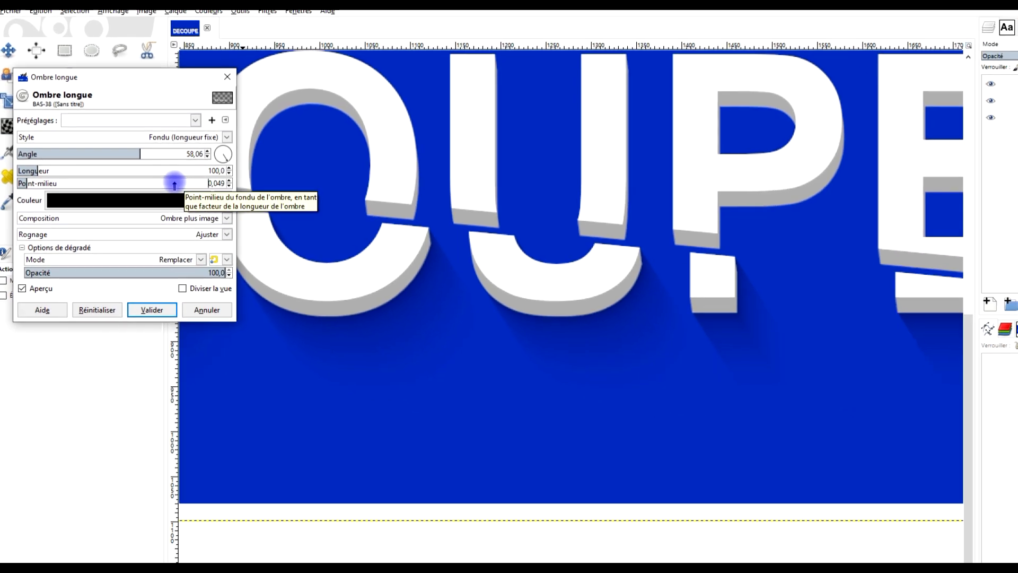
pyautogui.click(152, 310)
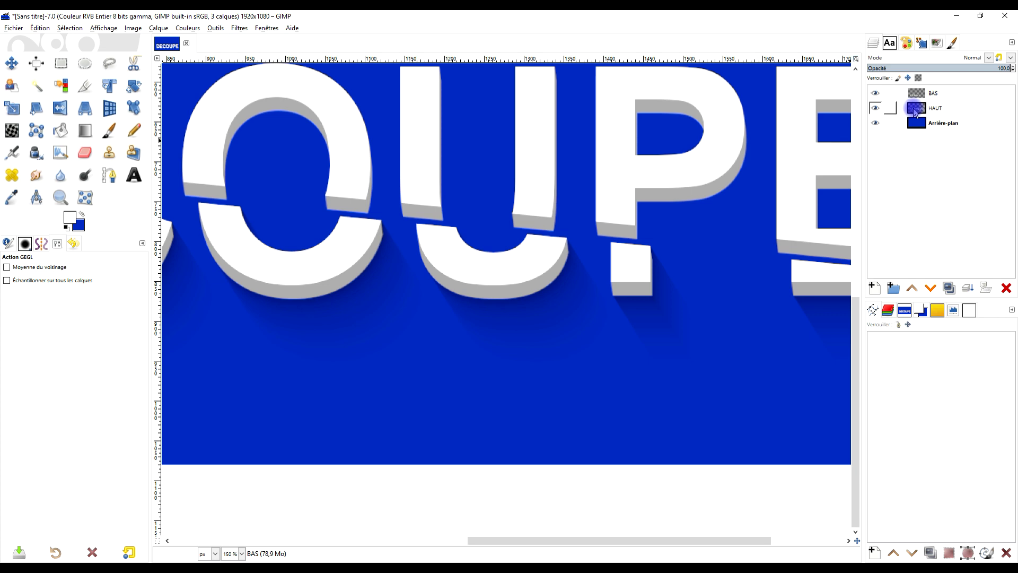
# Repeat the Ombre longue filter with the same fading black shadow settings on the HAUT layer.
pyautogui.click(915, 113)
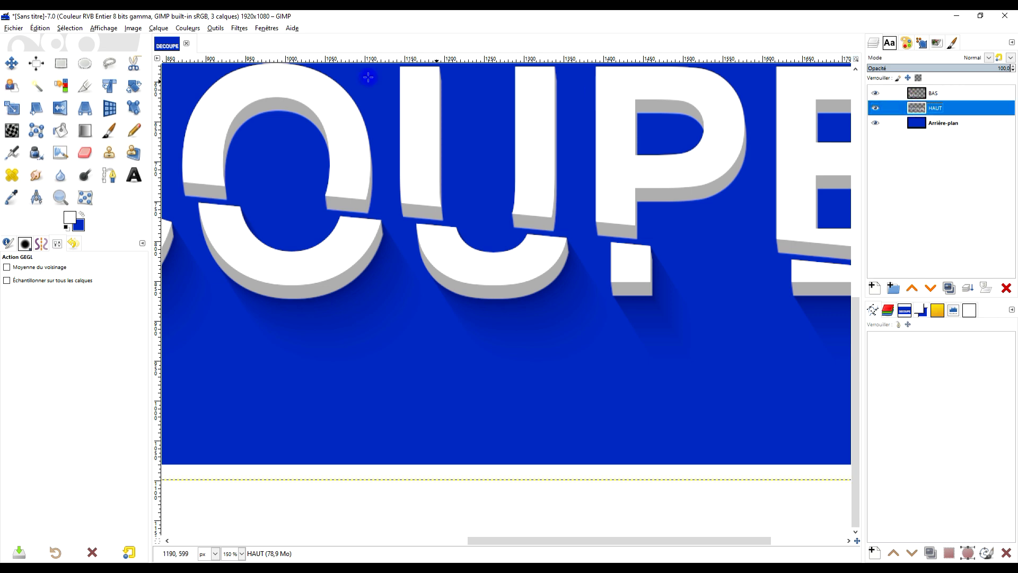
pyautogui.click(236, 29)
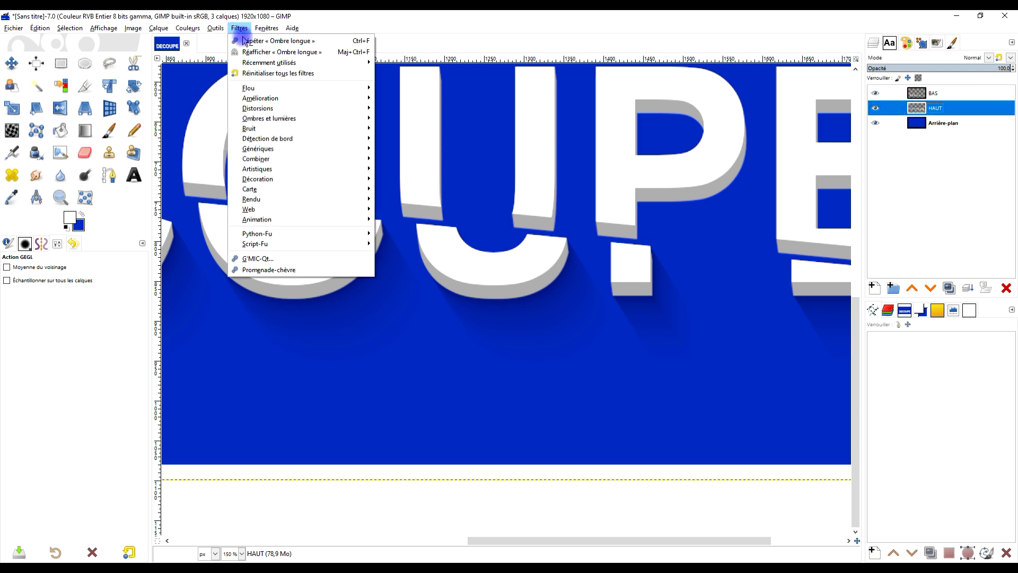
pyautogui.click(255, 42)
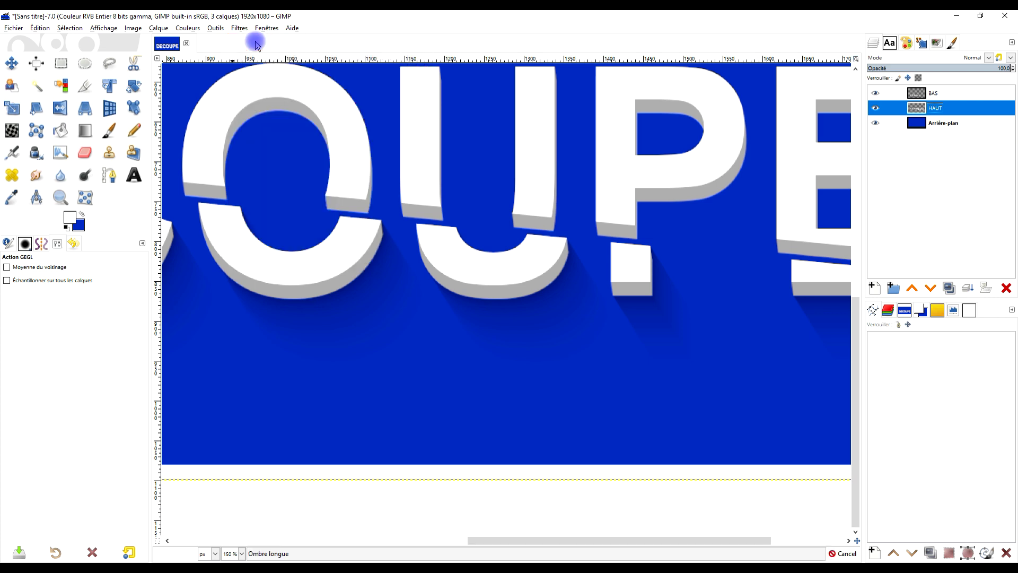
pyautogui.moveTo(330, 90); pyautogui.dragTo(609, 229)
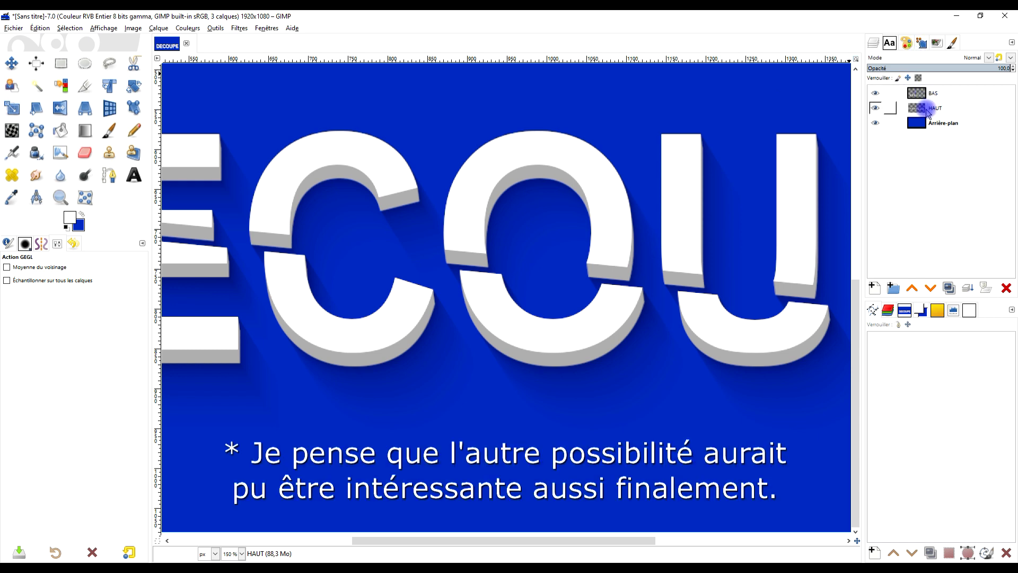
# Try placing the BAS layer beneath HAUT in the layer stack, and move it back above HAUT.
pyautogui.click(926, 96)
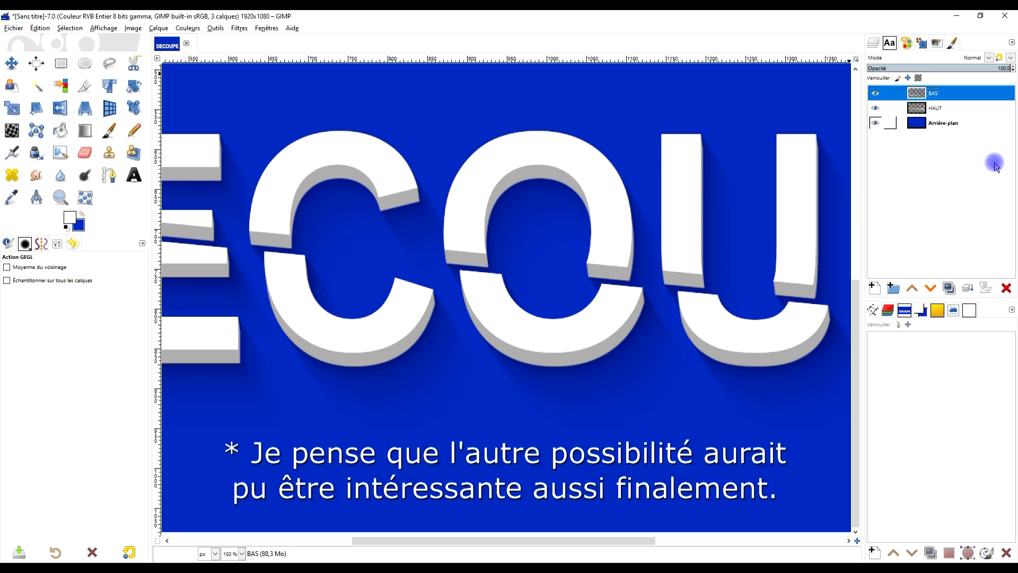
pyautogui.click(932, 290)
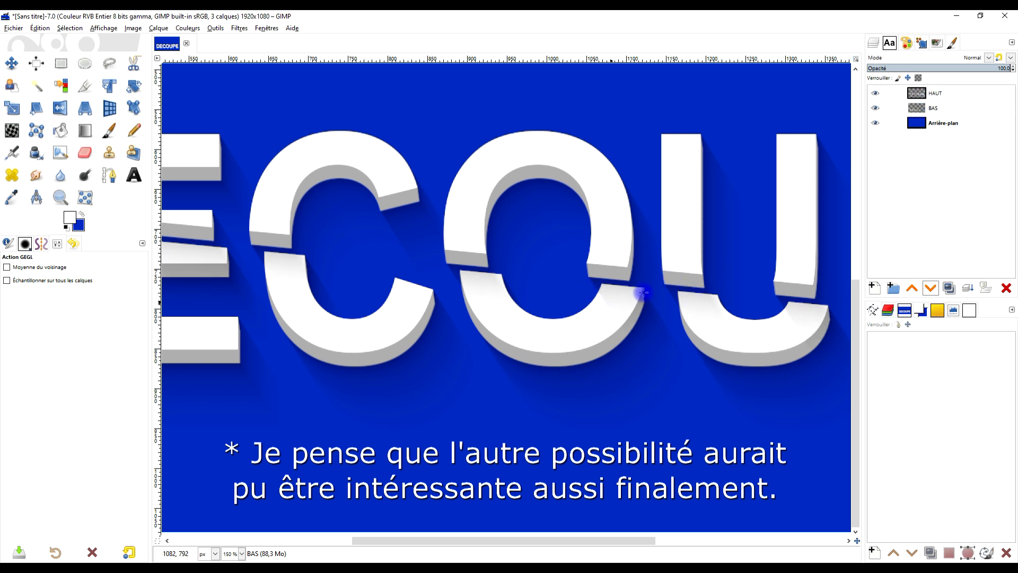
pyautogui.click(913, 291)
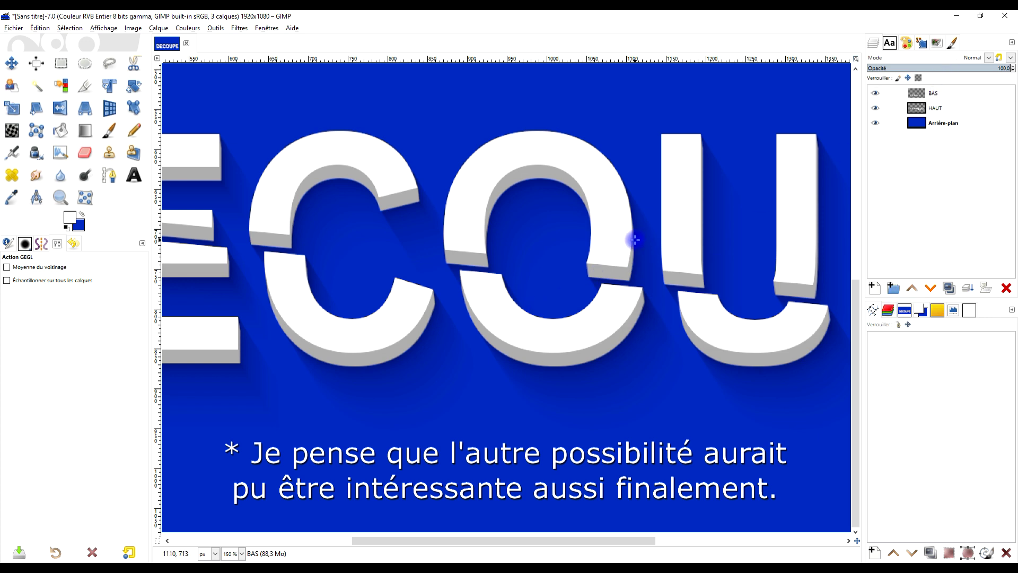
# Create a new text layer from the existing DECOUPE text attributes and change its wording to ATELIER.
pyautogui.scroll(-3, 635, 240)
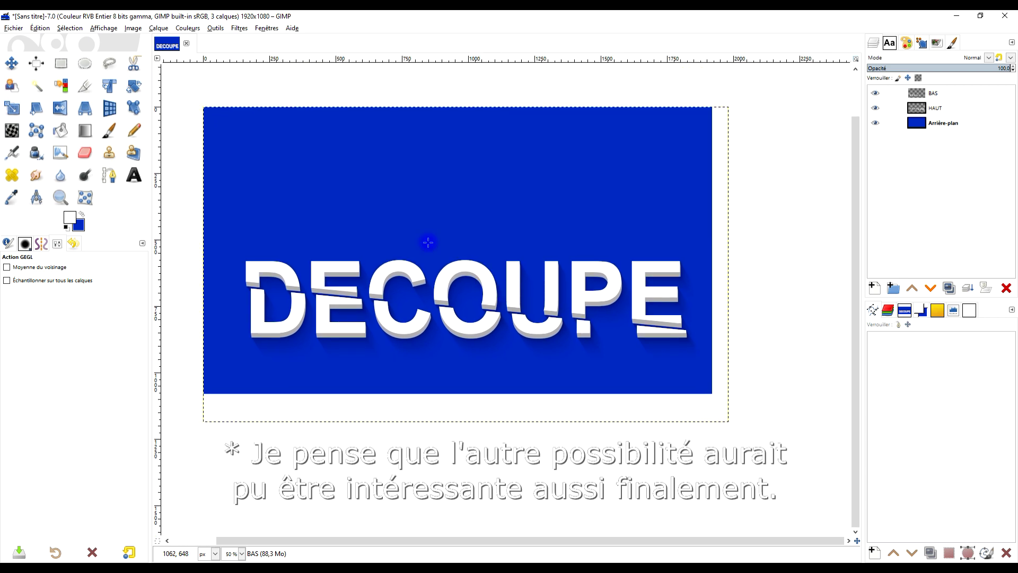
pyautogui.click(134, 176)
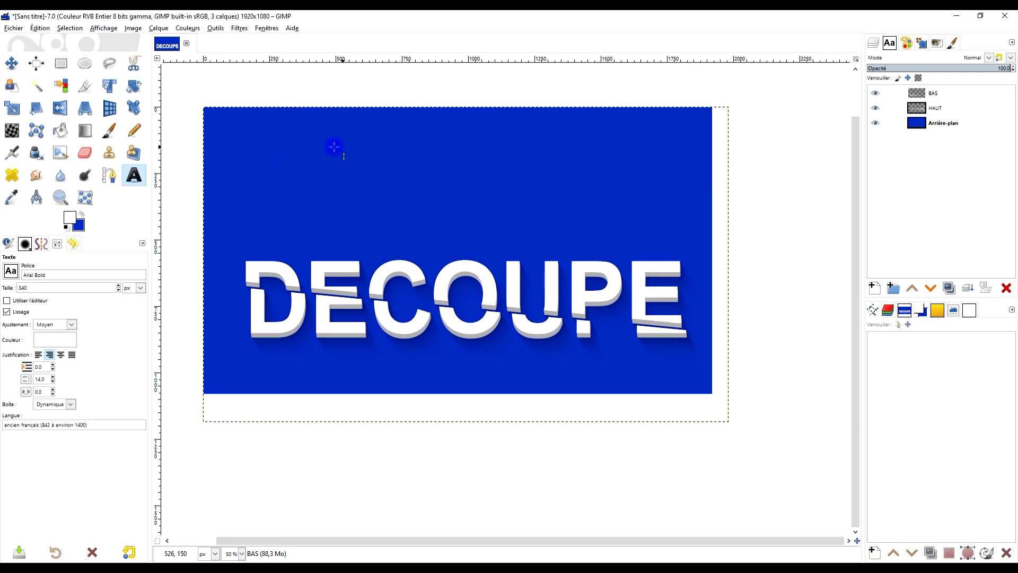
pyautogui.click(293, 154)
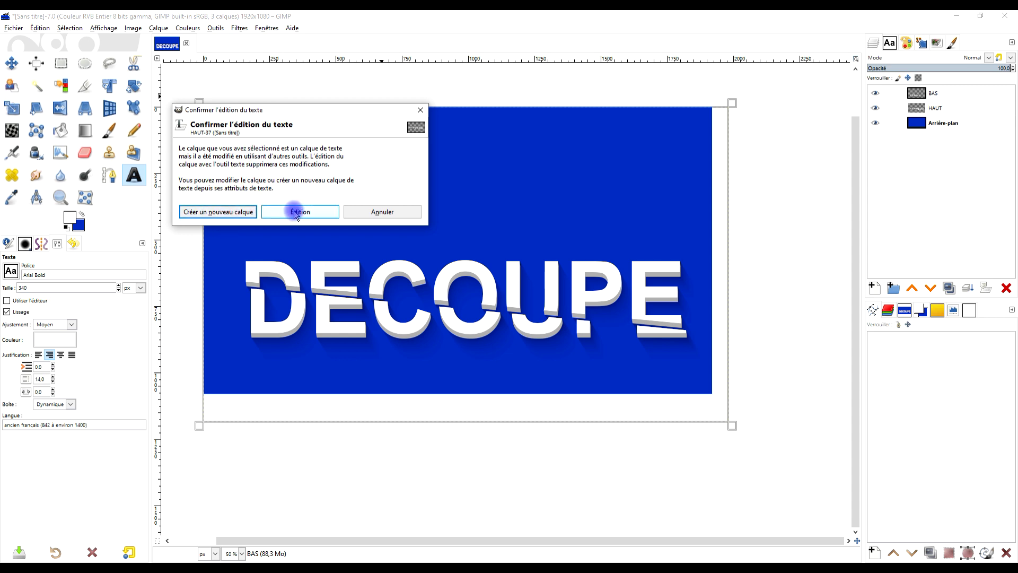
pyautogui.click(220, 212)
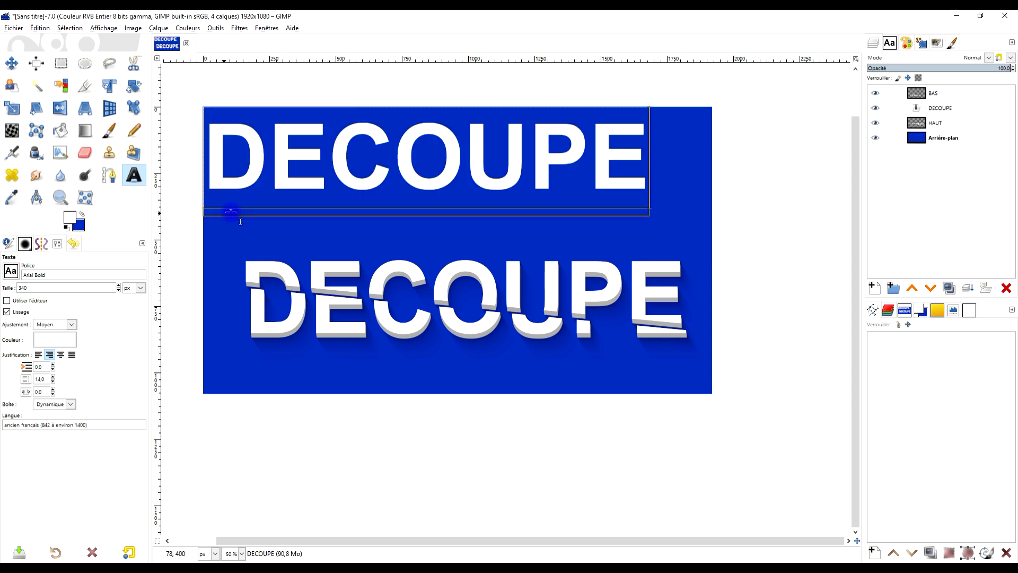
pyautogui.moveTo(275, 169); pyautogui.dragTo(569, 163)
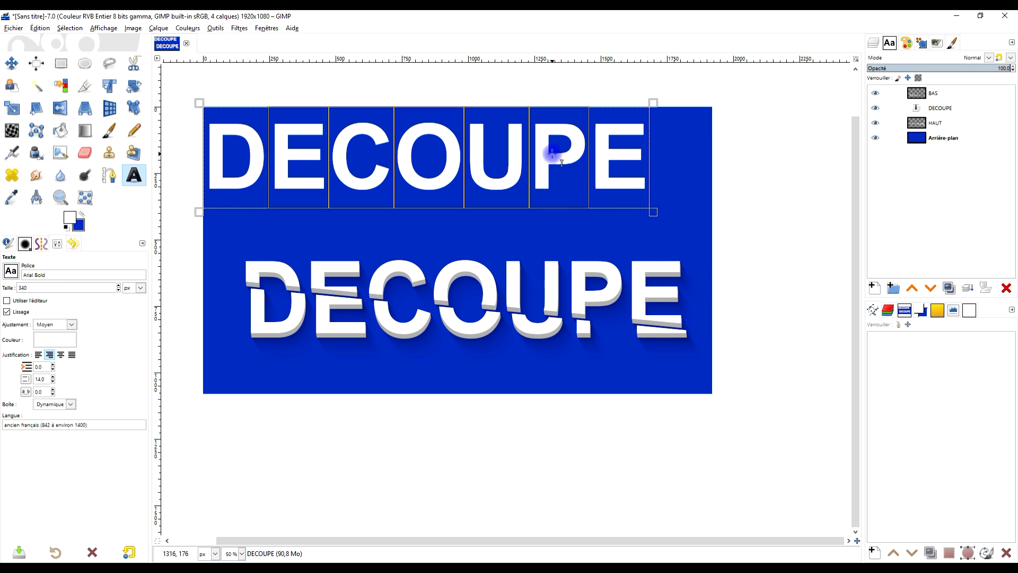
pyautogui.write('ATELIERE')
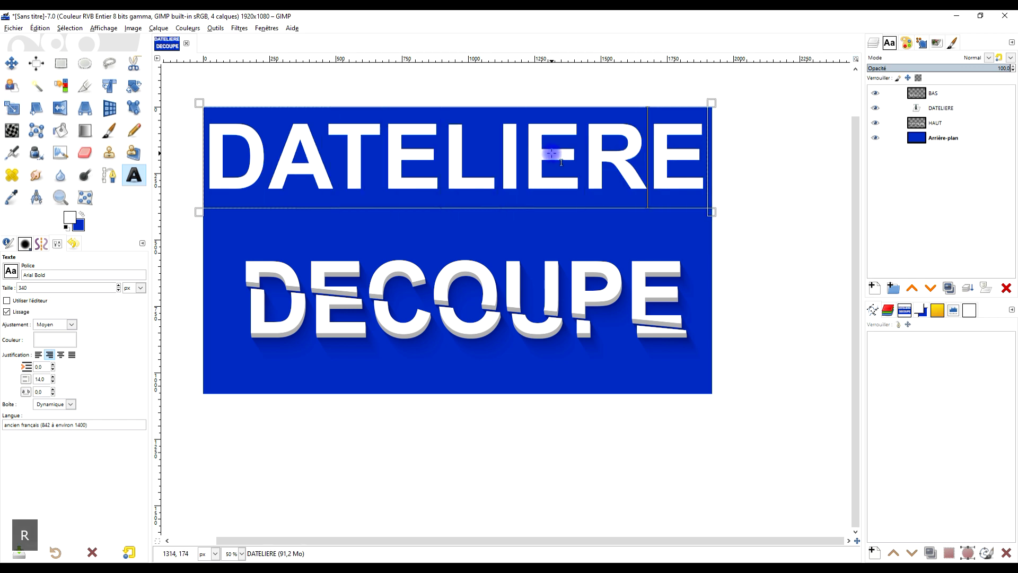
pyautogui.press('Delete')
pyautogui.press('Home')
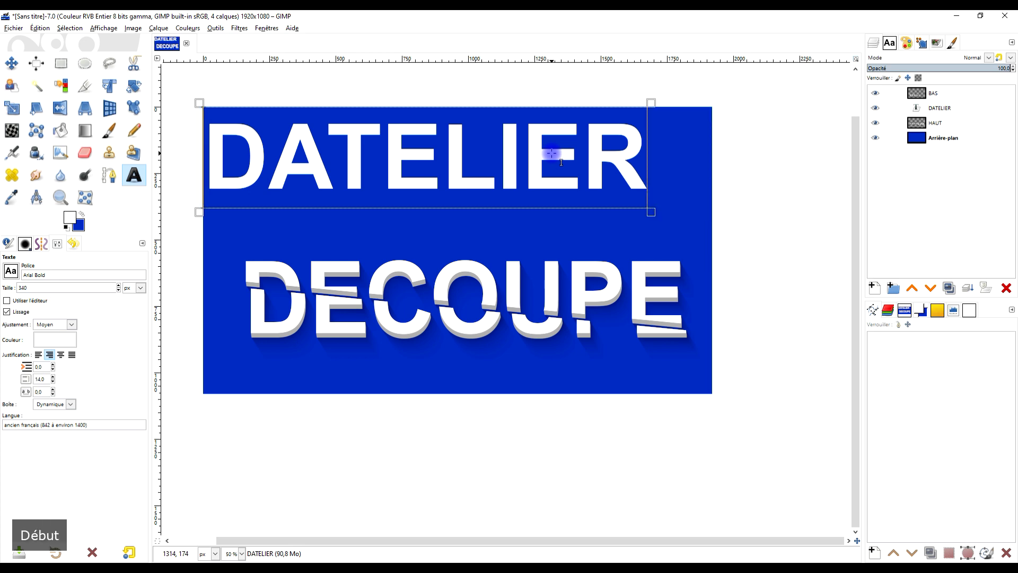
pyautogui.press('Delete')
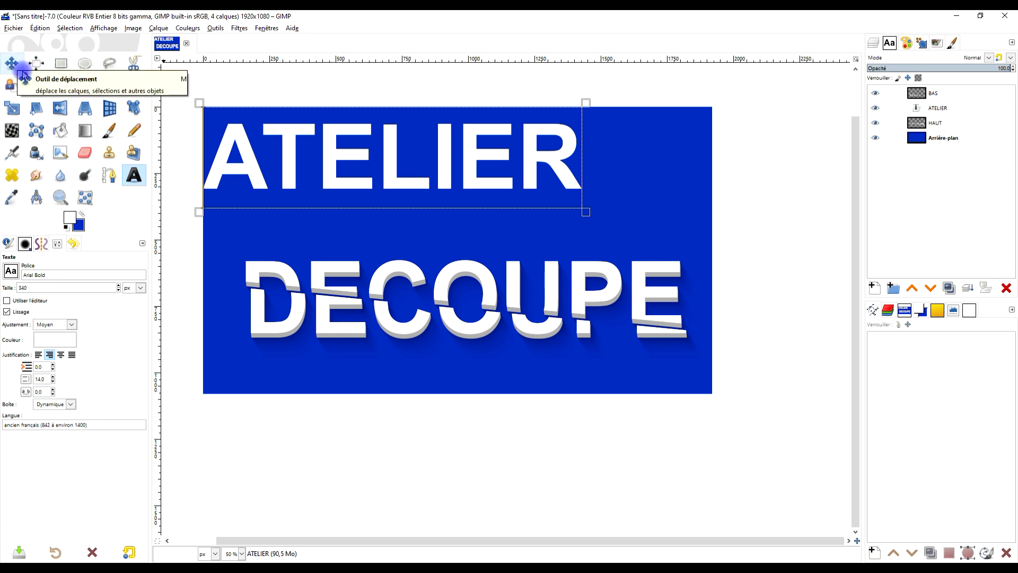
# Move the ATELIER text down to just above DECOUPE and centre it horizontally relative to the image.
pyautogui.click(36, 63)
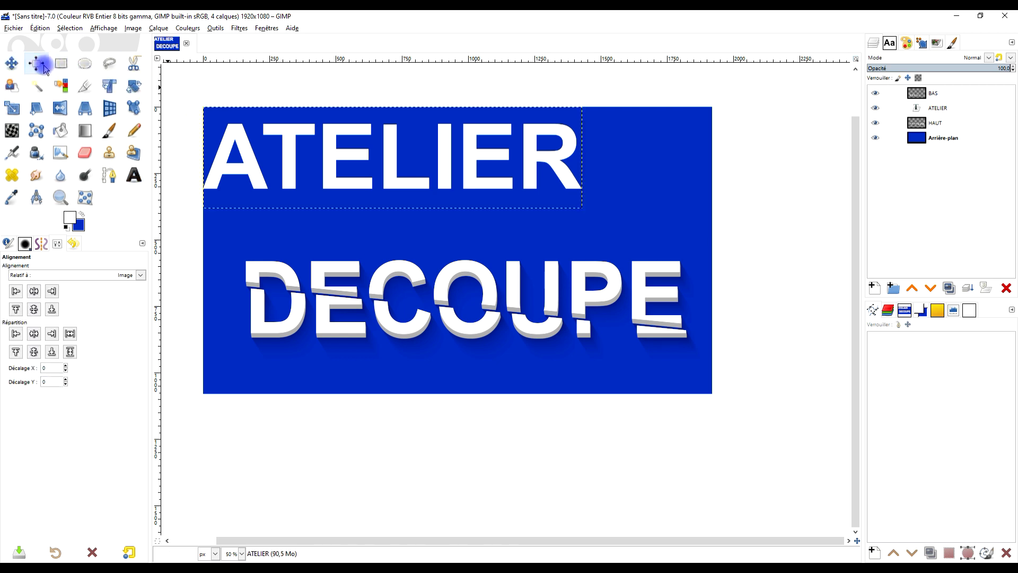
pyautogui.moveTo(188, 98); pyautogui.dragTo(610, 225)
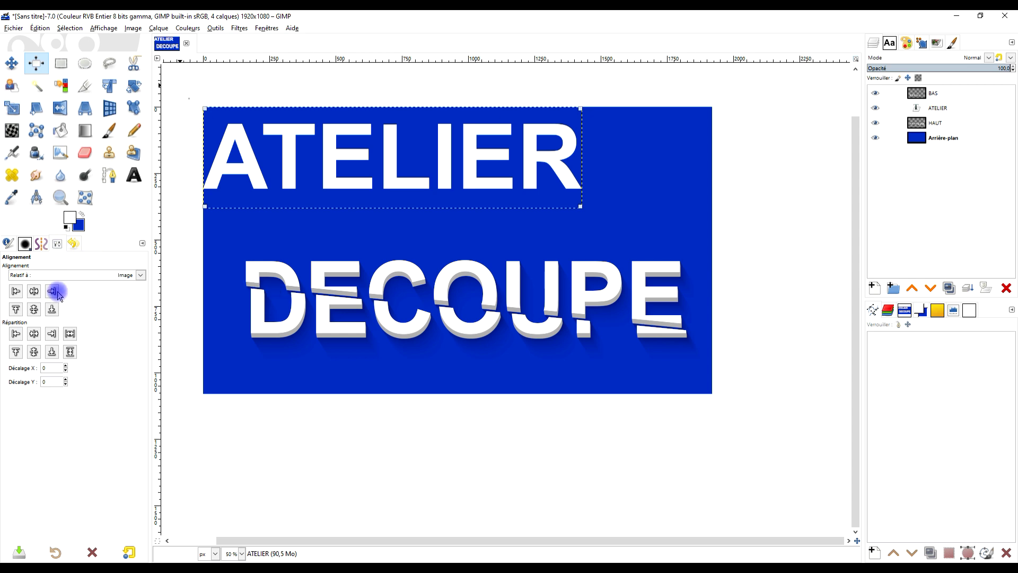
pyautogui.click(34, 292)
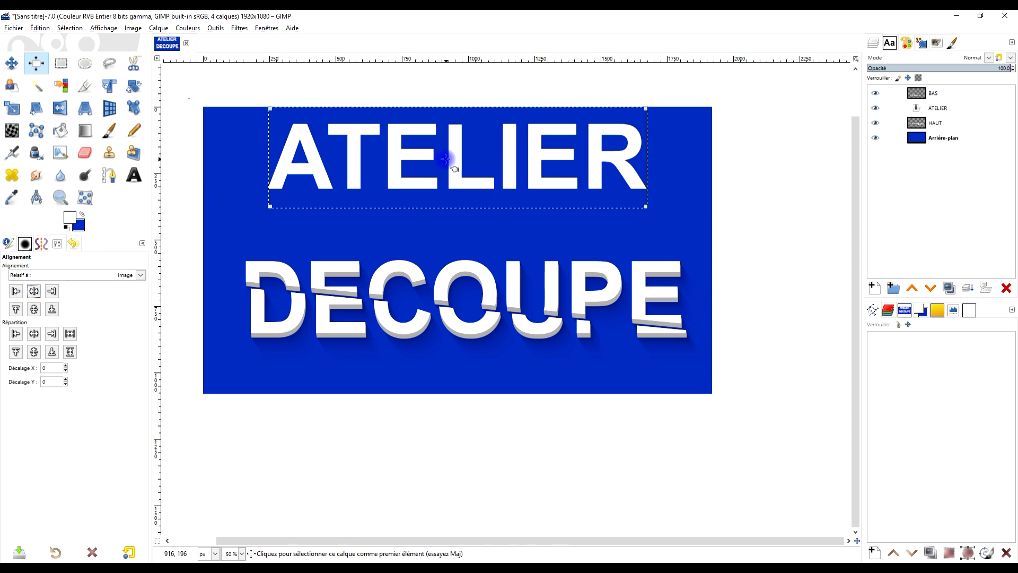
pyautogui.click(11, 62)
pyautogui.moveTo(454, 154); pyautogui.dragTo(456, 196)
pyautogui.click(36, 63)
pyautogui.moveTo(256, 135); pyautogui.dragTo(711, 288)
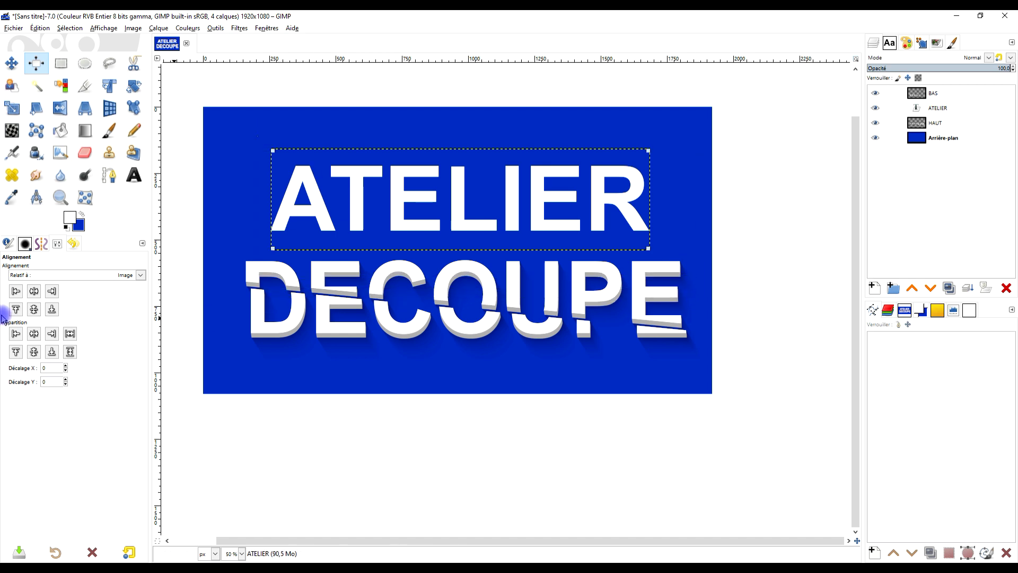
pyautogui.click(34, 292)
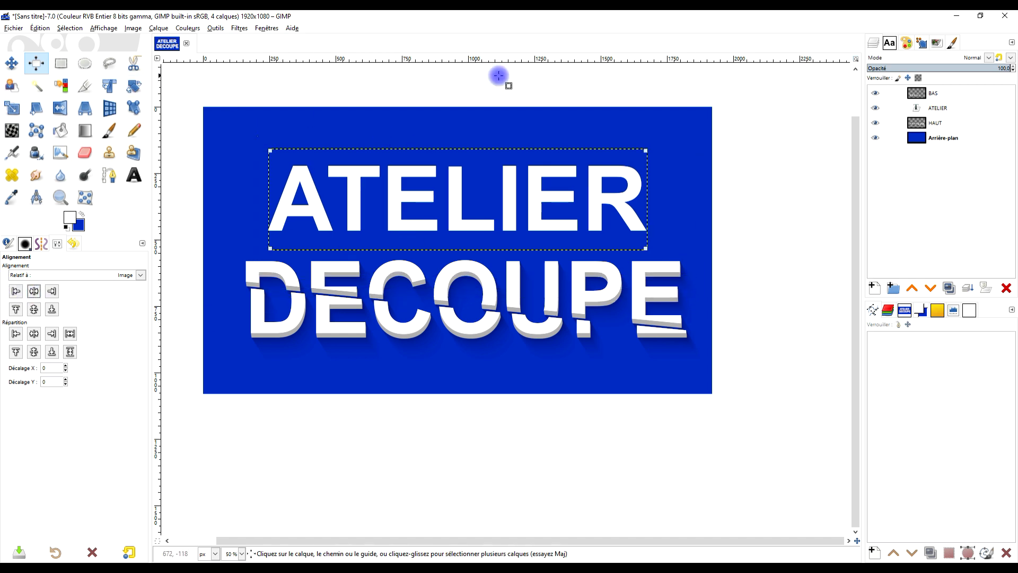
# Resize the ATELIER layer to the image dimensions.
pyautogui.click(926, 108)
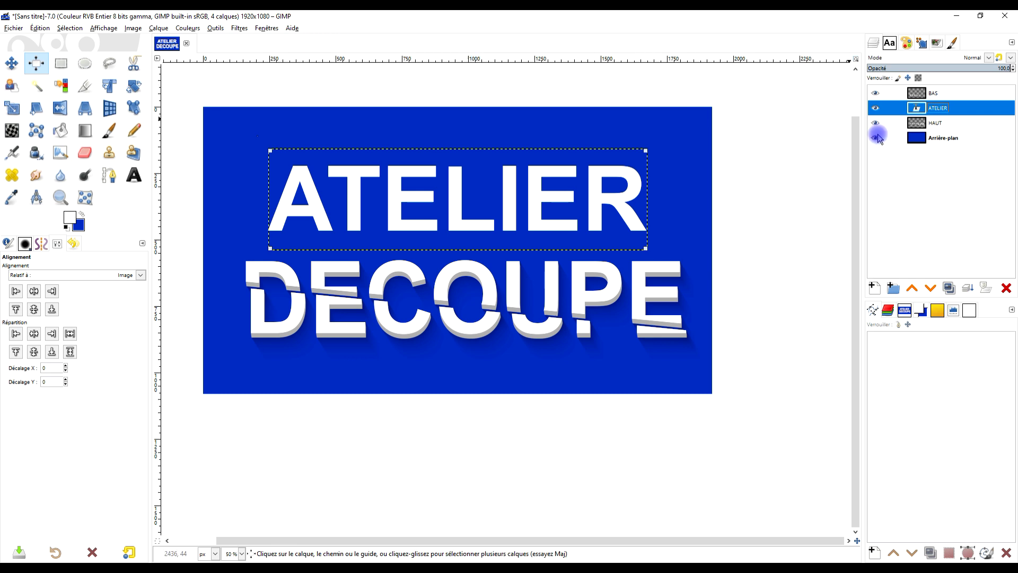
pyautogui.rightClick(922, 109)
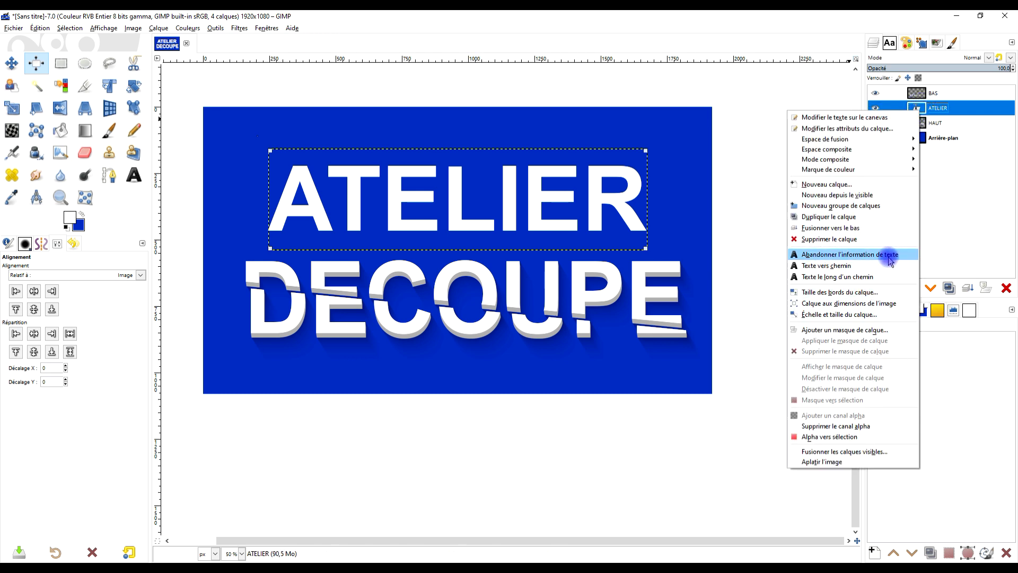
pyautogui.click(872, 304)
pyautogui.click(239, 28)
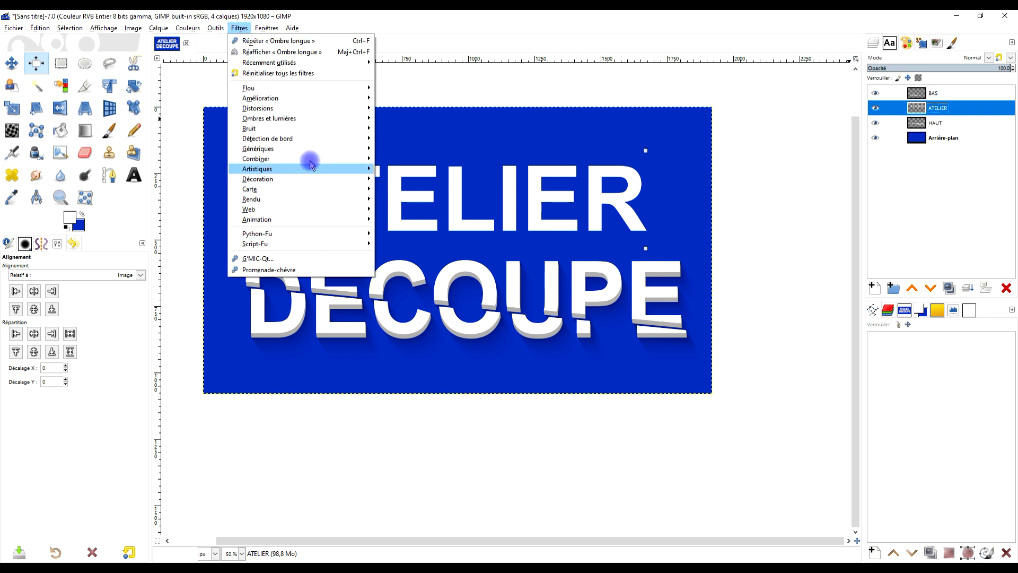
pyautogui.moveTo(306, 141)
pyautogui.moveTo(334, 118)
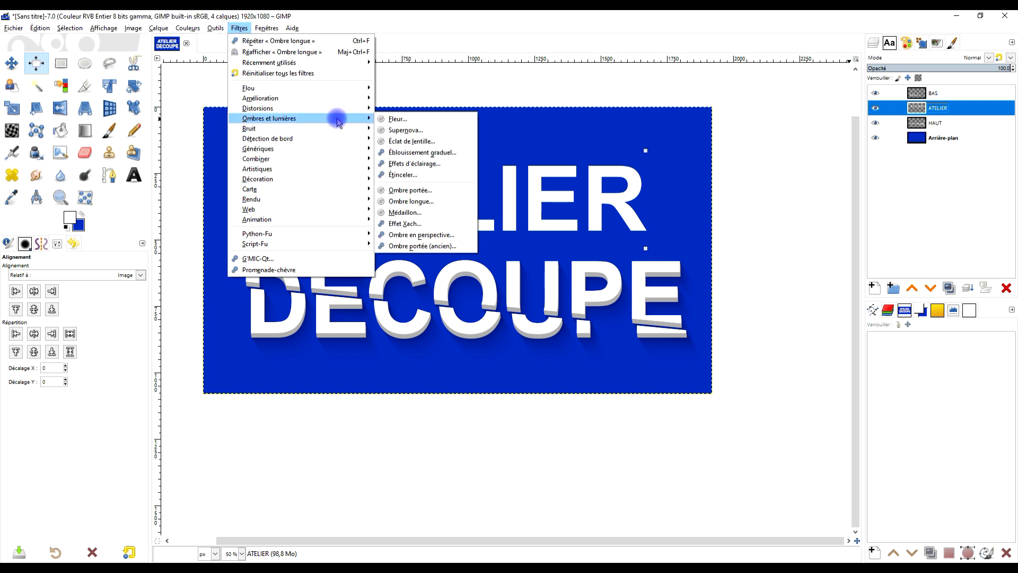
pyautogui.click(425, 204)
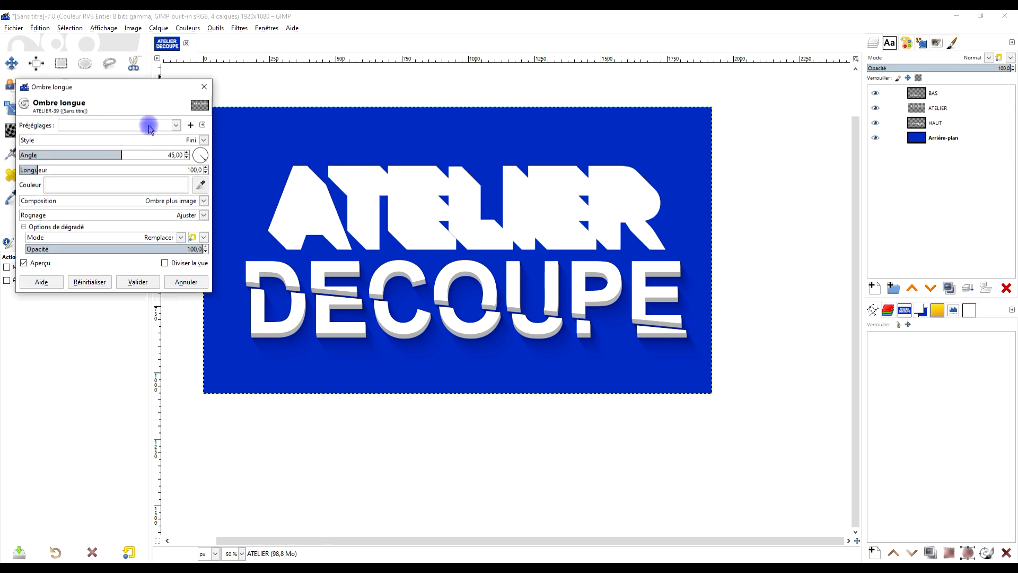
pyautogui.click(149, 126)
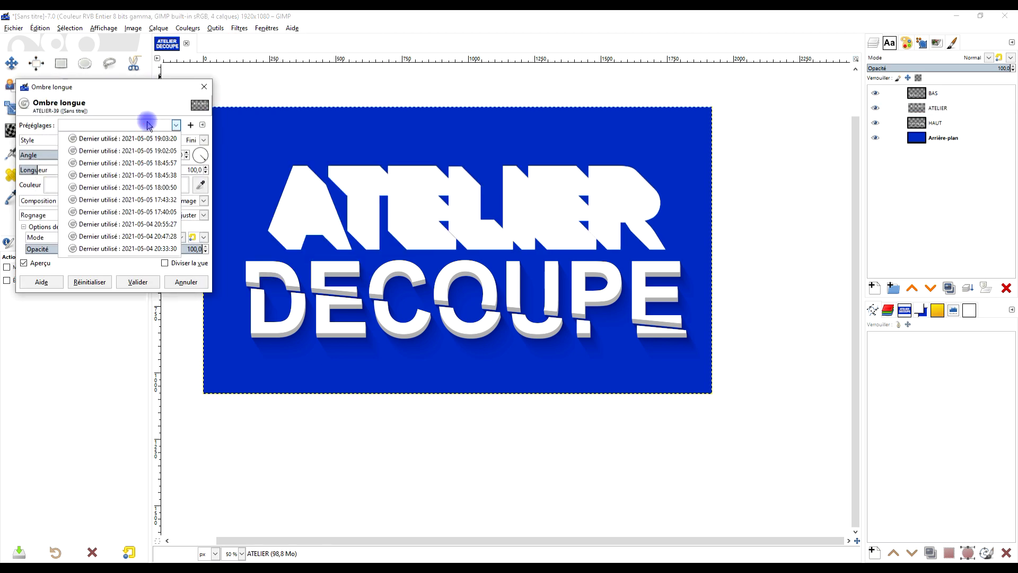
pyautogui.click(142, 153)
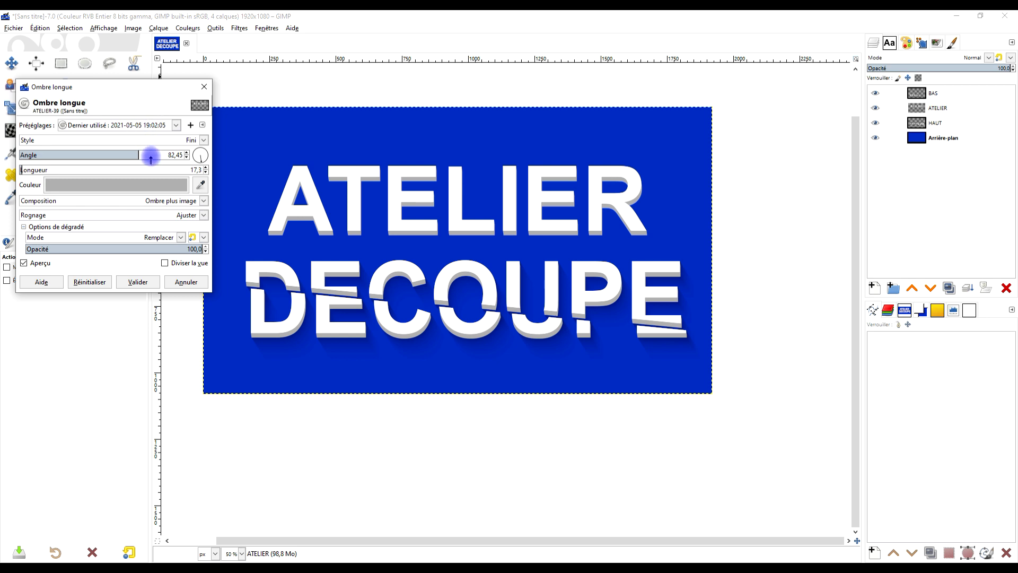
pyautogui.click(134, 283)
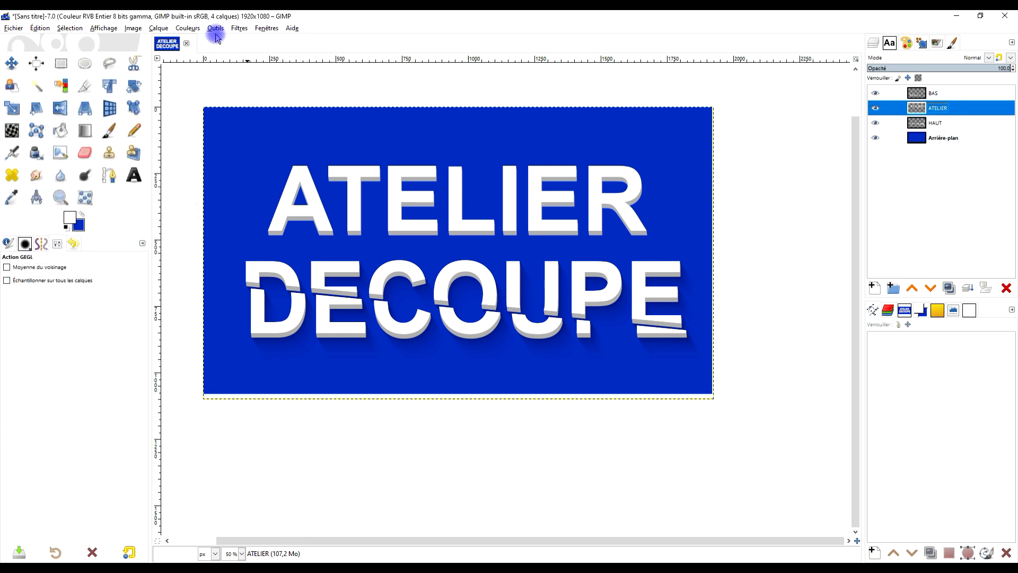
pyautogui.click(239, 28)
pyautogui.moveTo(310, 118)
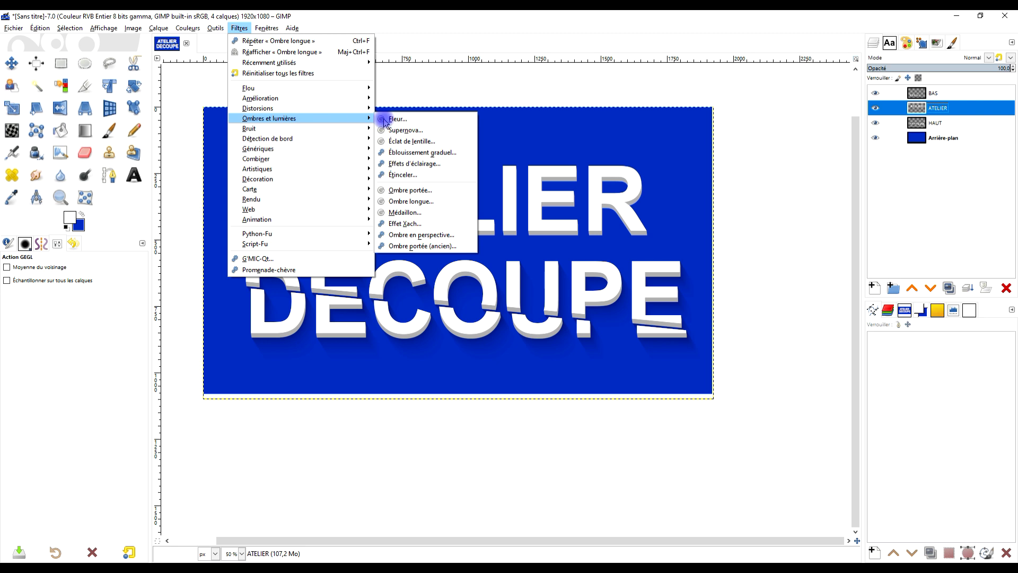
pyautogui.click(412, 201)
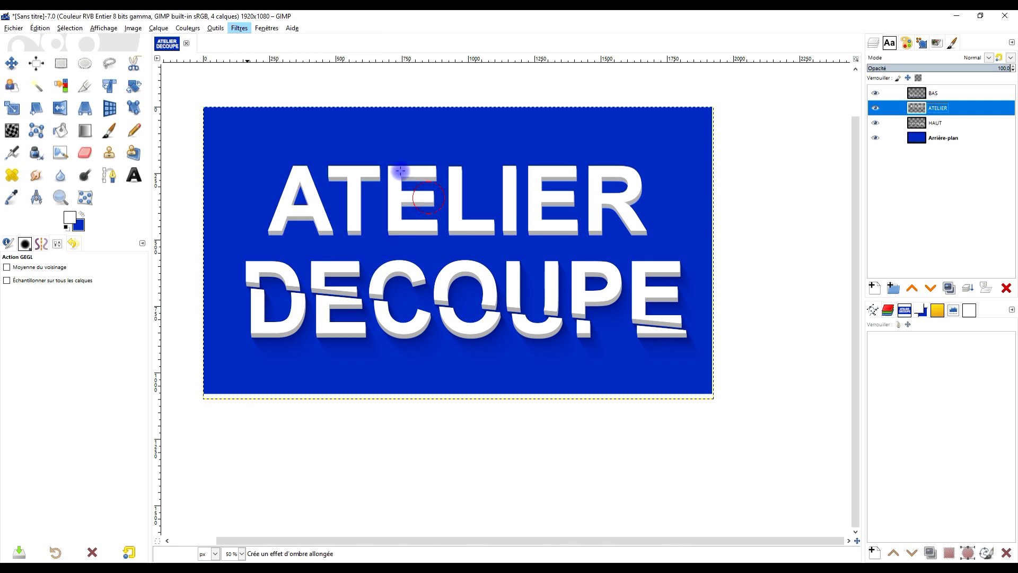
pyautogui.click(144, 125)
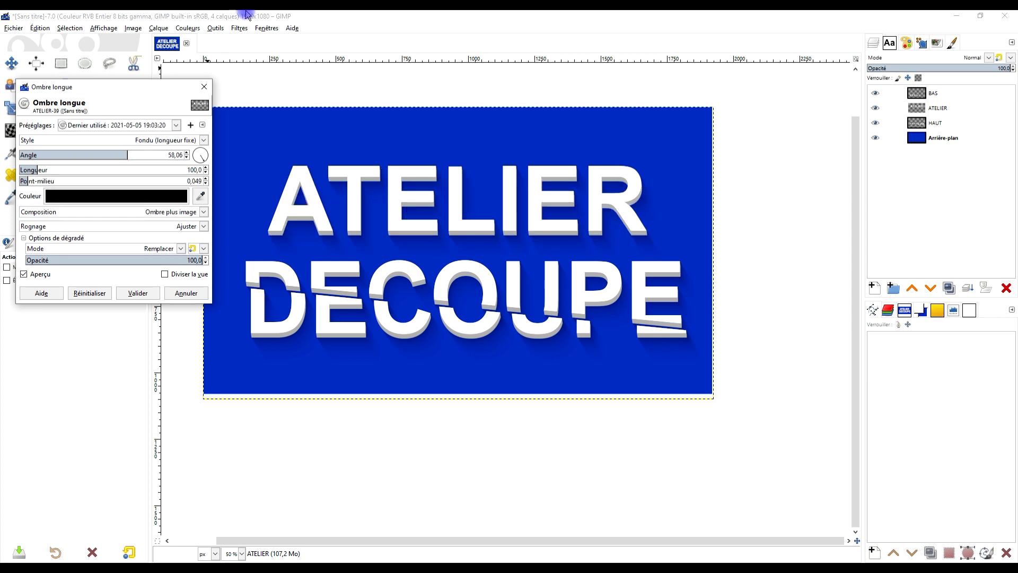
pyautogui.click(138, 293)
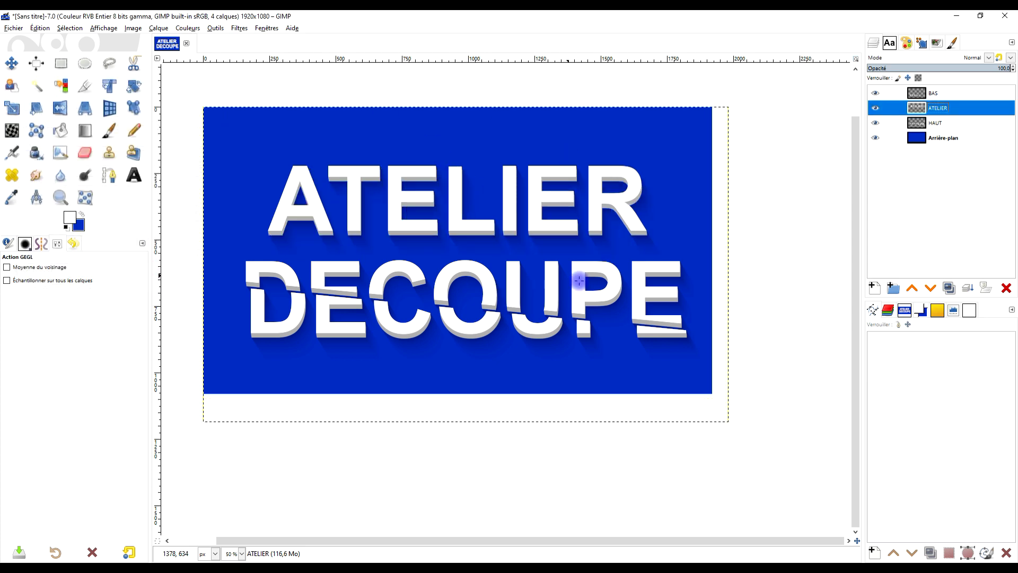
# Resize the ATELIER and BAS layers to the image dimensions.
pyautogui.rightClick(917, 108)
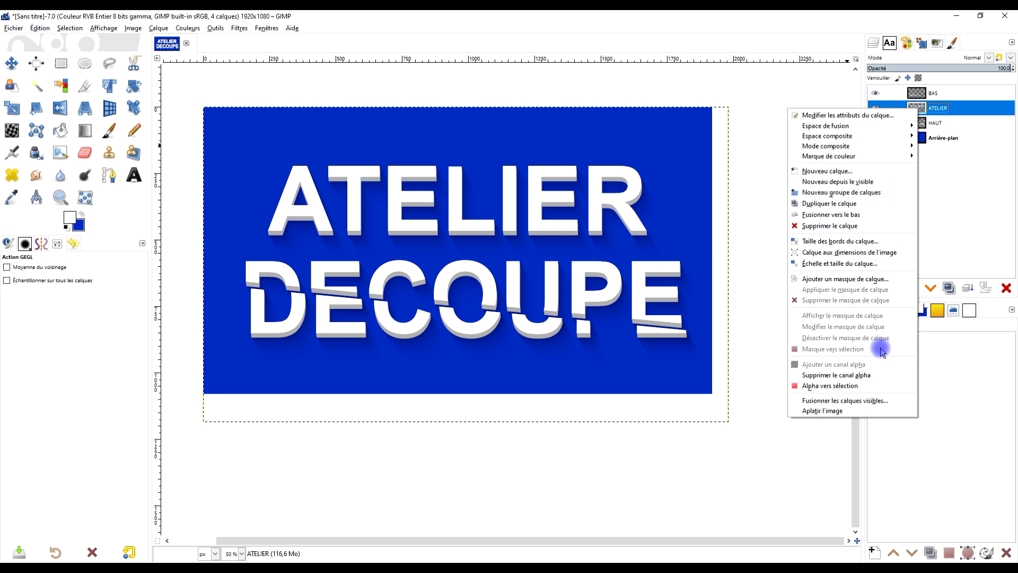
pyautogui.click(896, 253)
pyautogui.rightClick(919, 100)
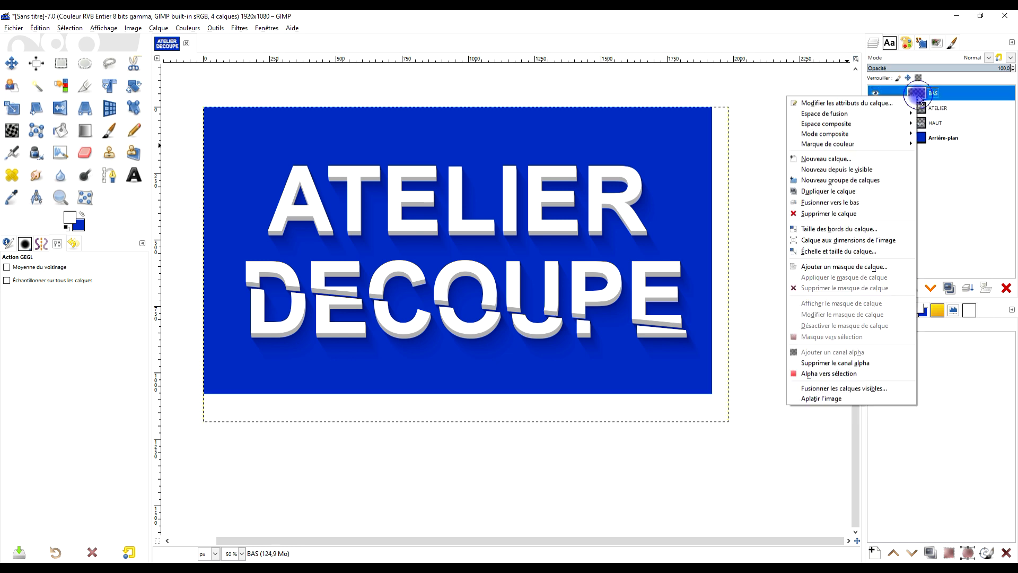
pyautogui.click(886, 241)
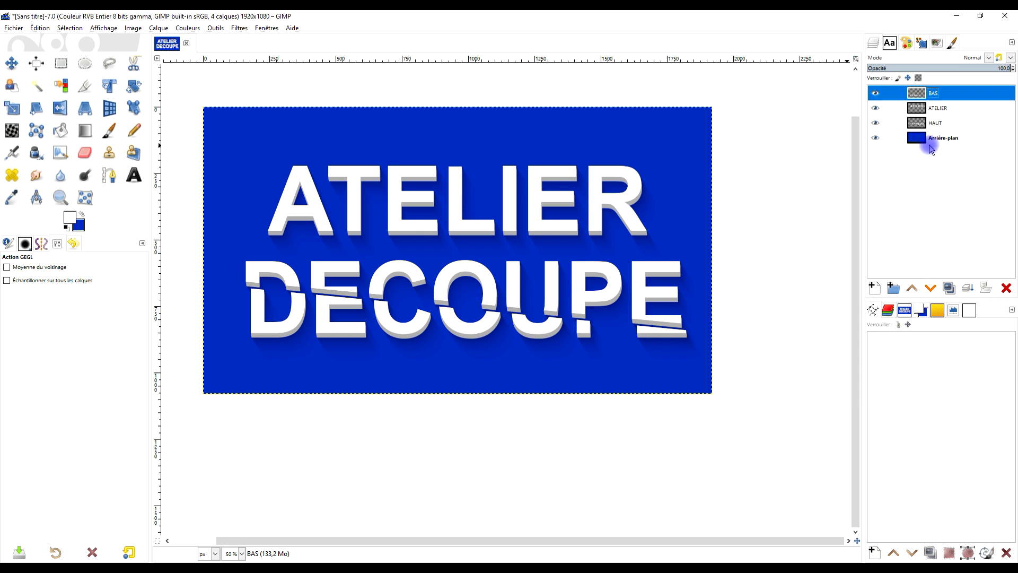
# Resize the HAUT layer to the image dimensions.
pyautogui.rightClick(920, 129)
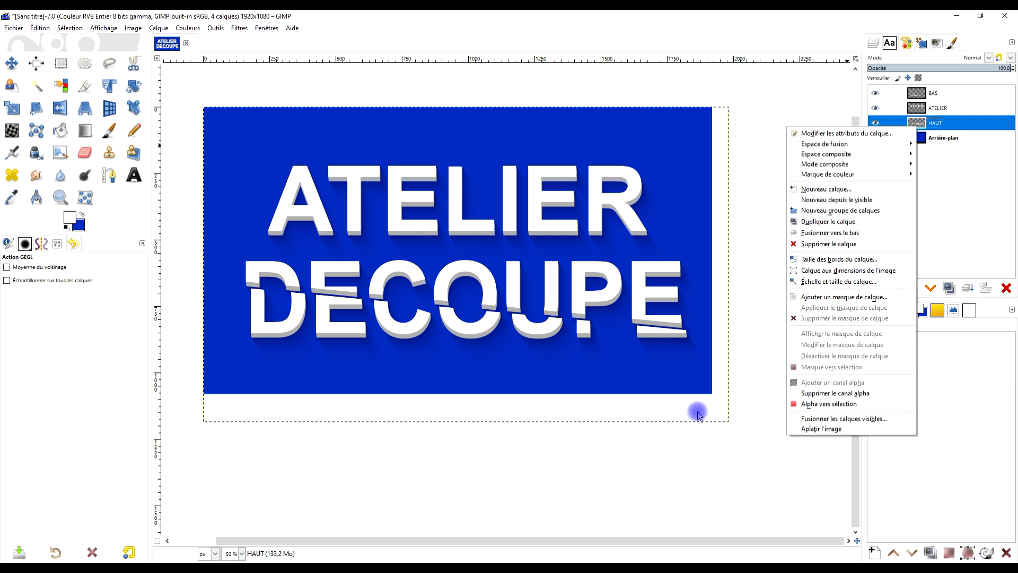
pyautogui.click(876, 271)
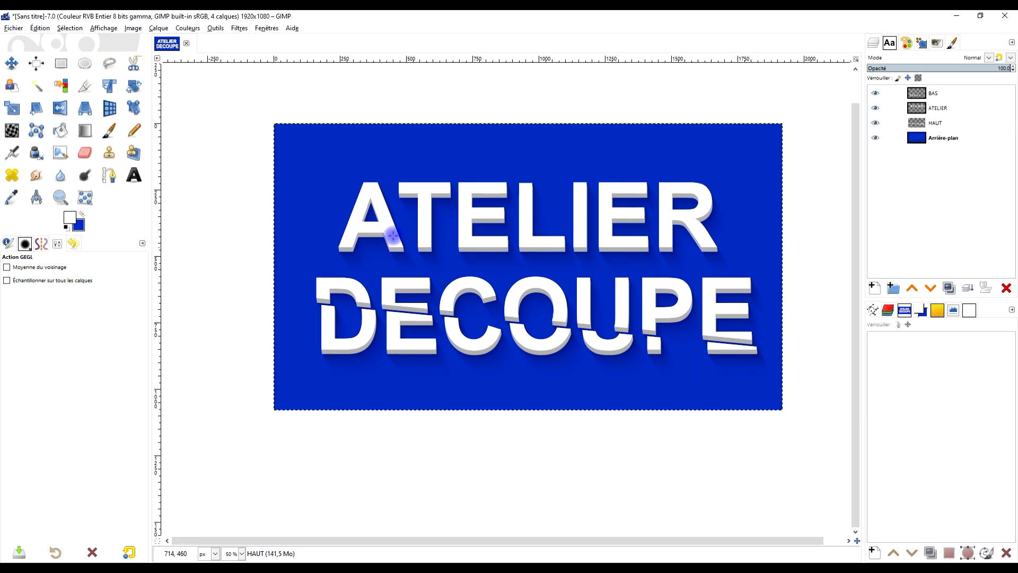
# Select the grey extrusion of the ATELIER layer by colour.
pyautogui.click(60, 197)
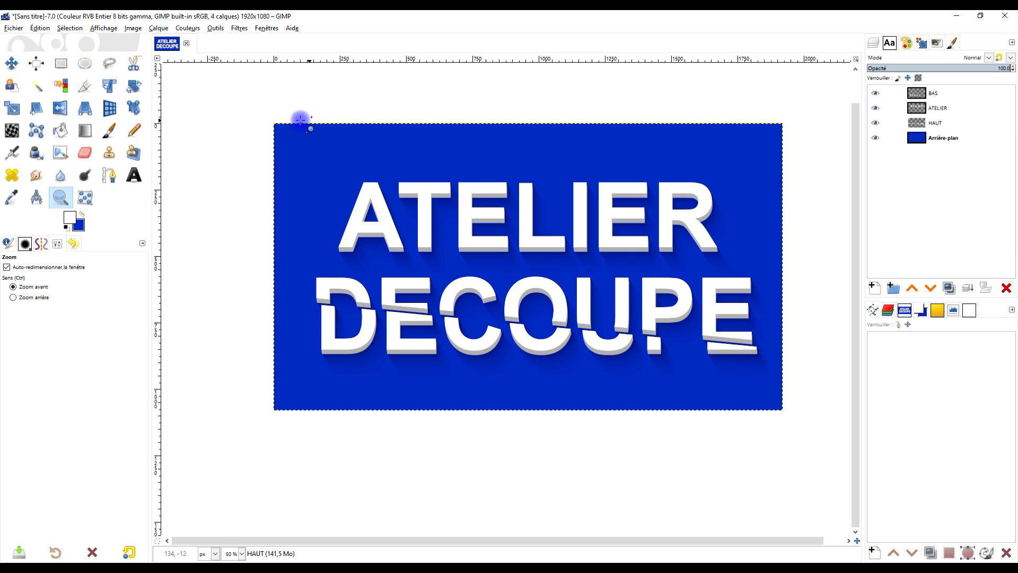
pyautogui.moveTo(261, 110); pyautogui.dragTo(791, 421)
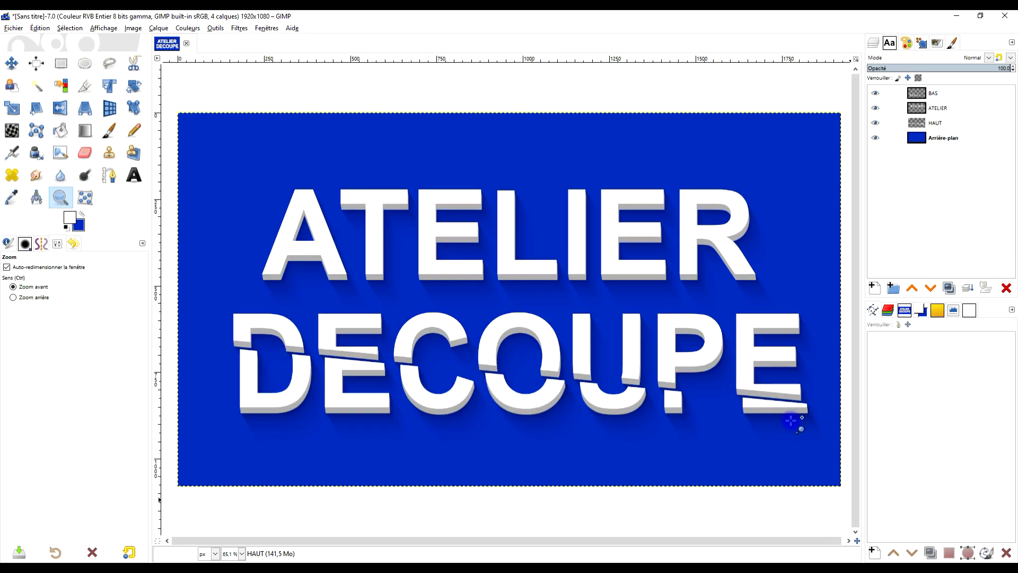
pyautogui.scroll(-2, 790, 418)
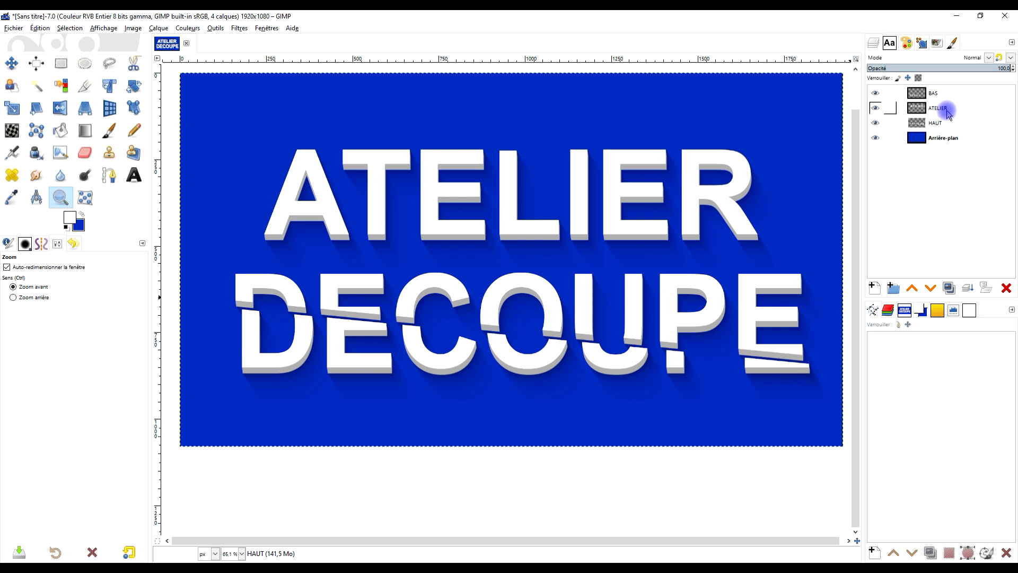
pyautogui.click(925, 94)
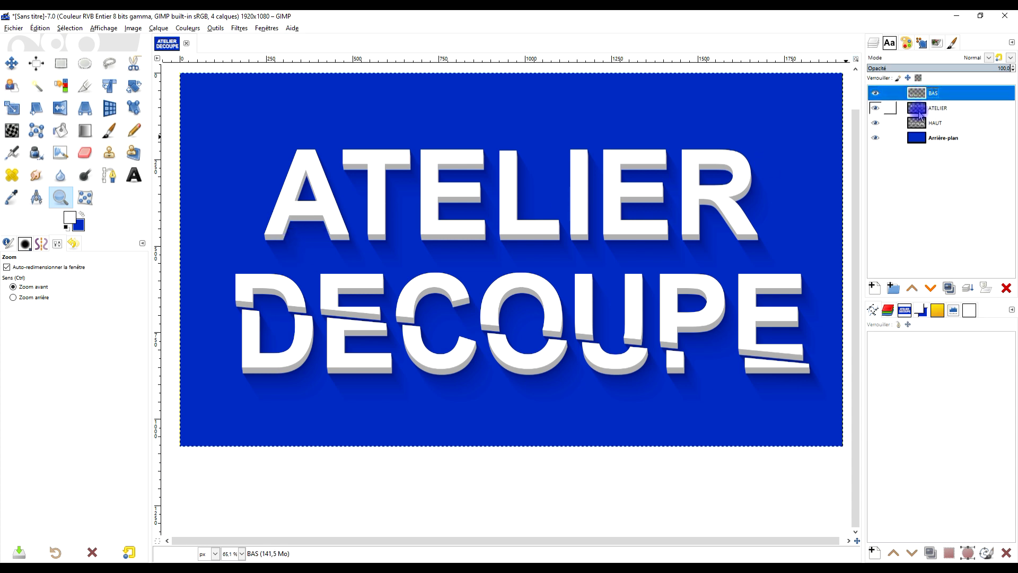
pyautogui.click(919, 112)
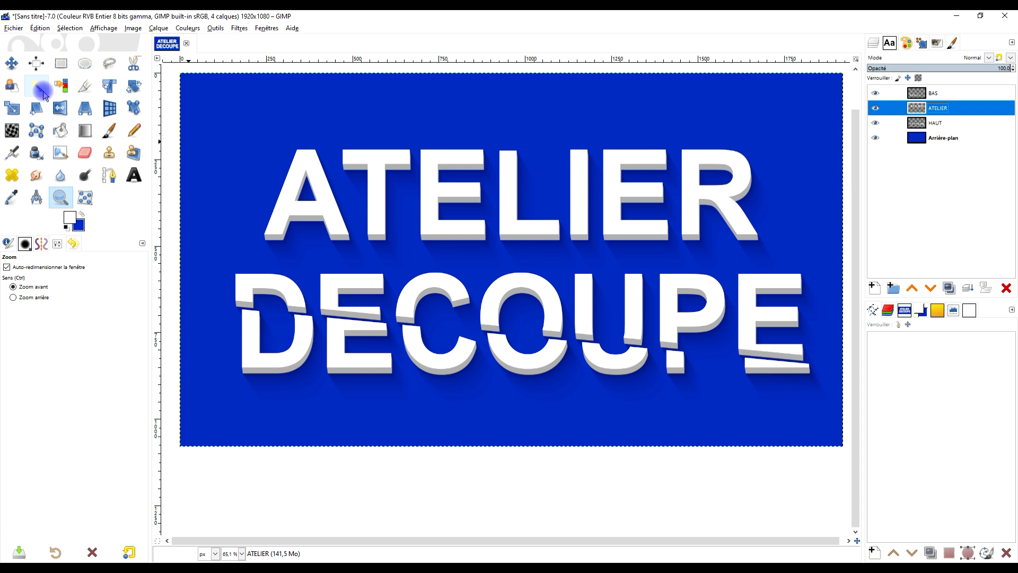
pyautogui.click(61, 86)
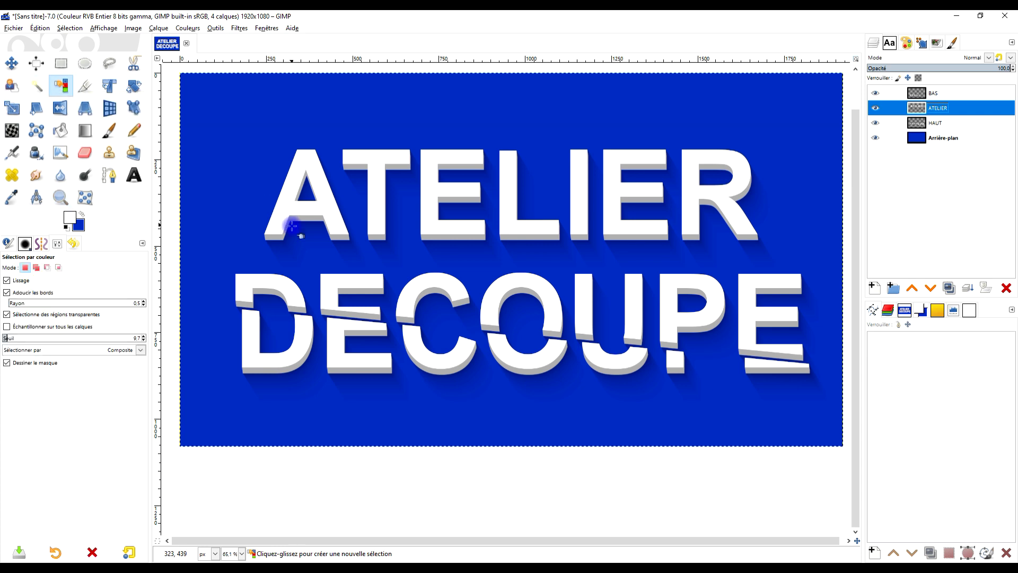
pyautogui.moveTo(295, 218); pyautogui.dragTo(299, 212)
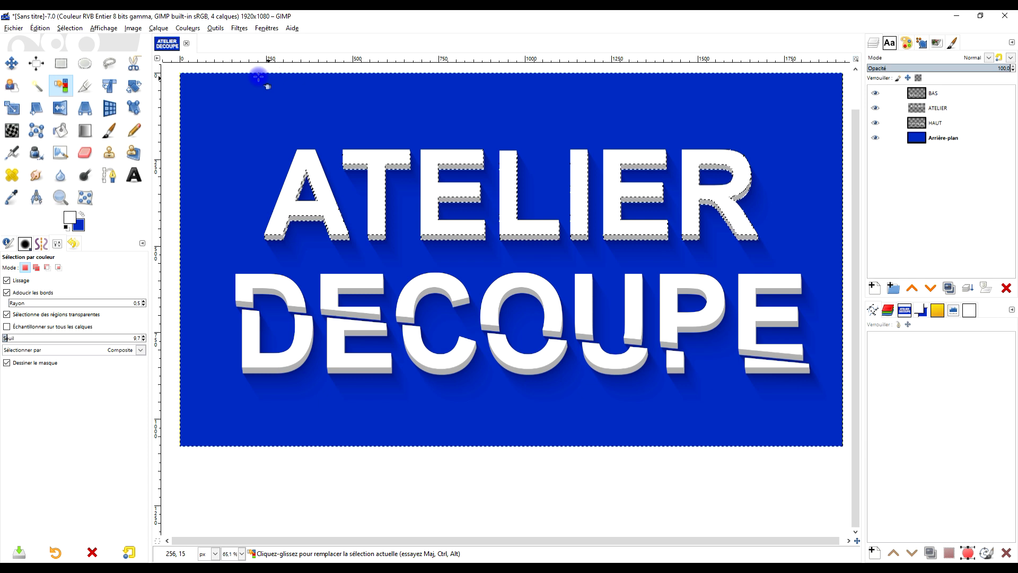
# Darken the selected ATELIER extrusion with Courbes, lowering the Valeur curve at input 153 to output 91.
pyautogui.click(187, 28)
pyautogui.click(218, 141)
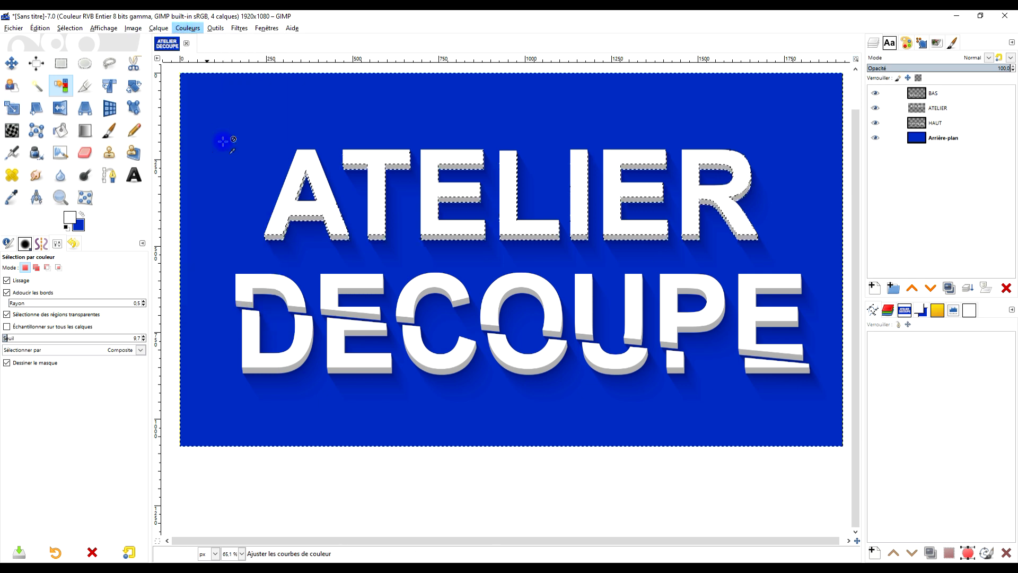
pyautogui.moveTo(111, 223); pyautogui.dragTo(129, 247)
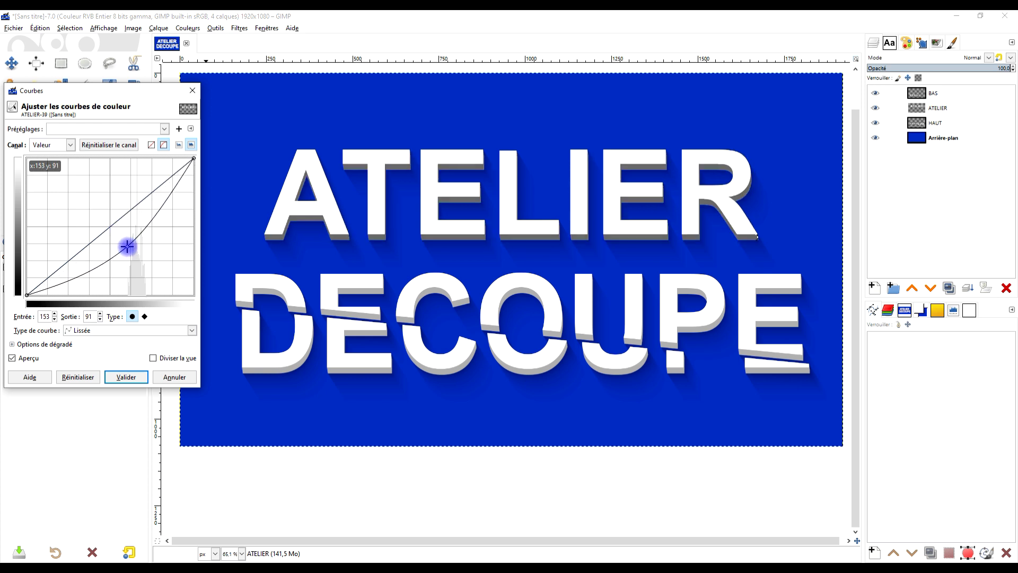
pyautogui.click(127, 378)
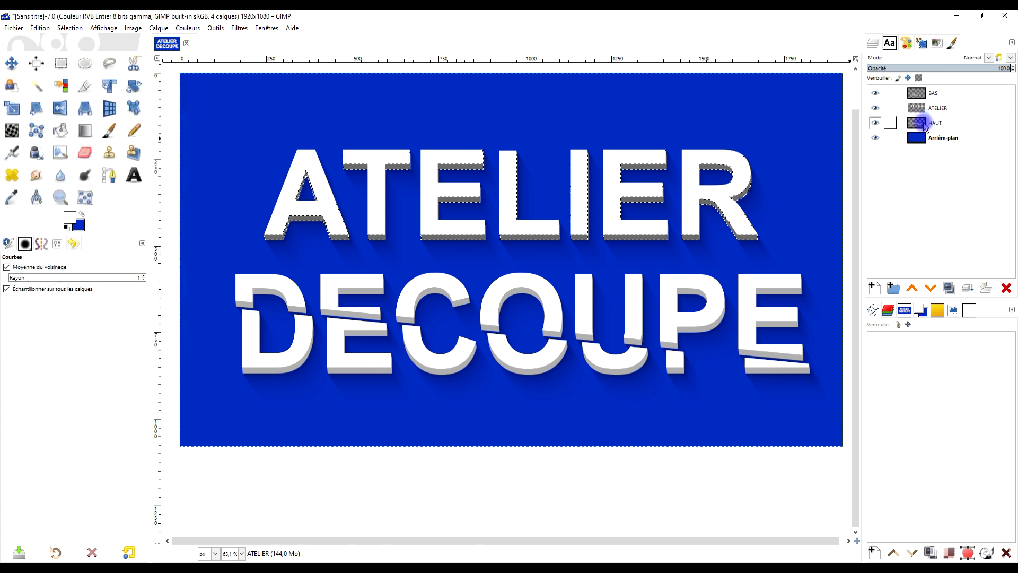
# Make HAUT the active layer and clear the ATELIER extrusion selection.
pyautogui.click(940, 109)
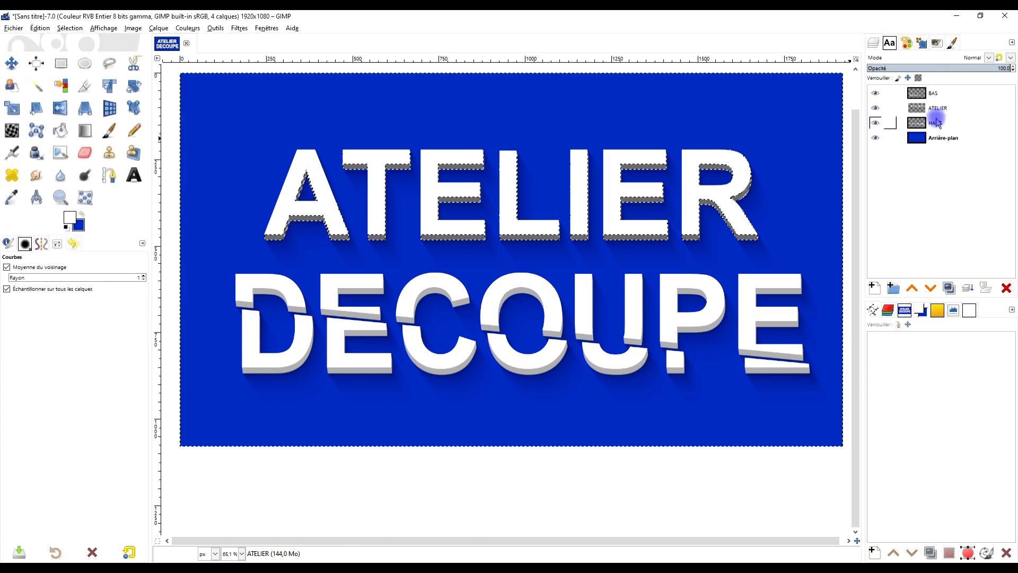
pyautogui.click(937, 123)
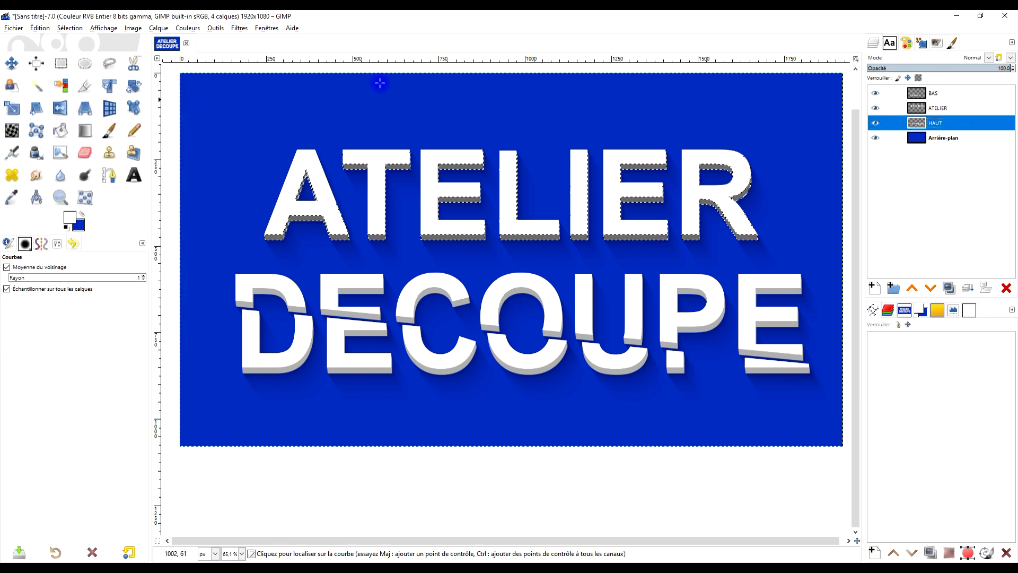
pyautogui.click(75, 28)
pyautogui.click(76, 40)
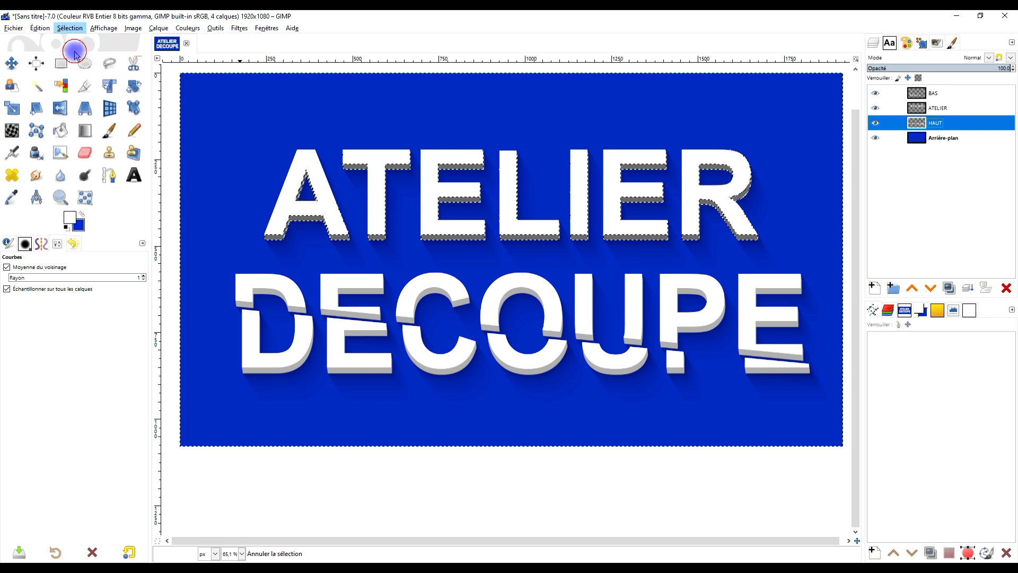
# Select the grey extrusion of the HAUT layer by colour and repeat the last Courbes adjustment on it.
pyautogui.click(60, 87)
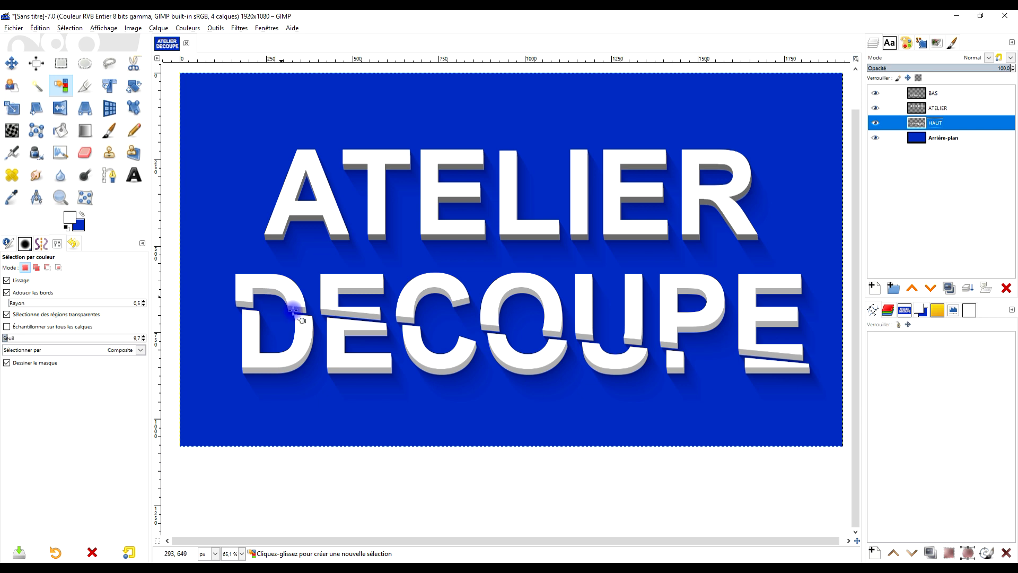
pyautogui.click(261, 290)
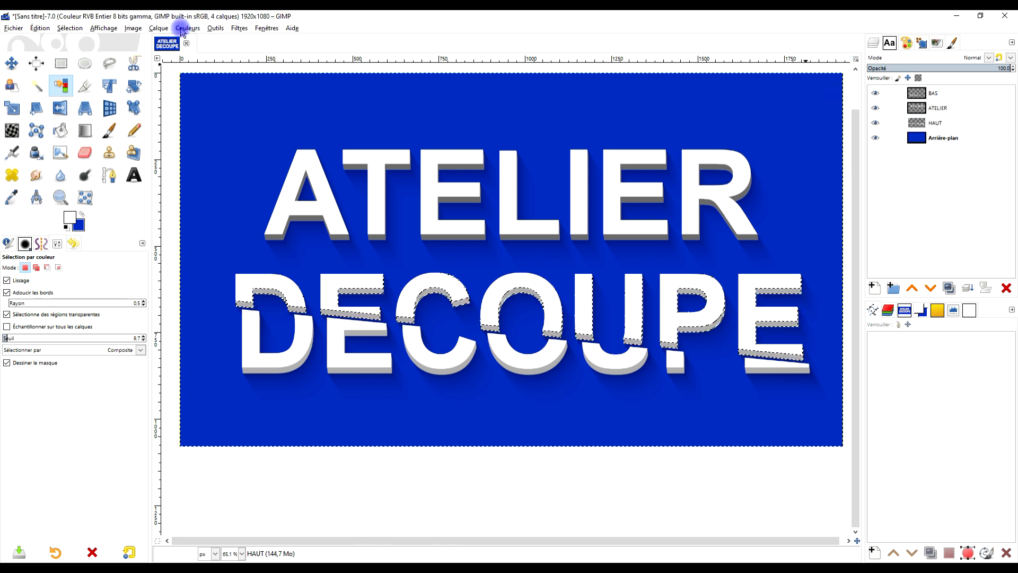
pyautogui.click(266, 28)
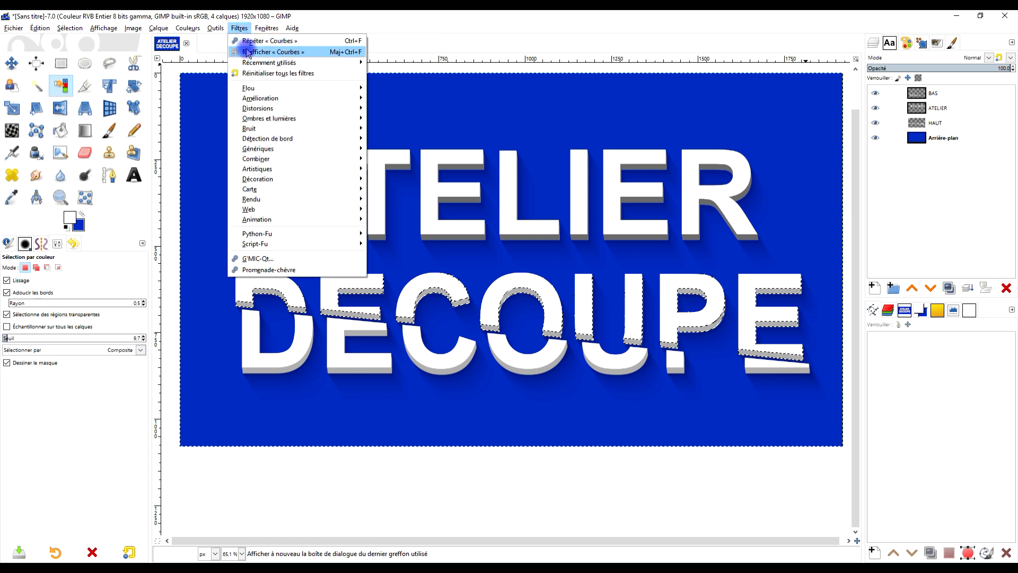
pyautogui.click(263, 41)
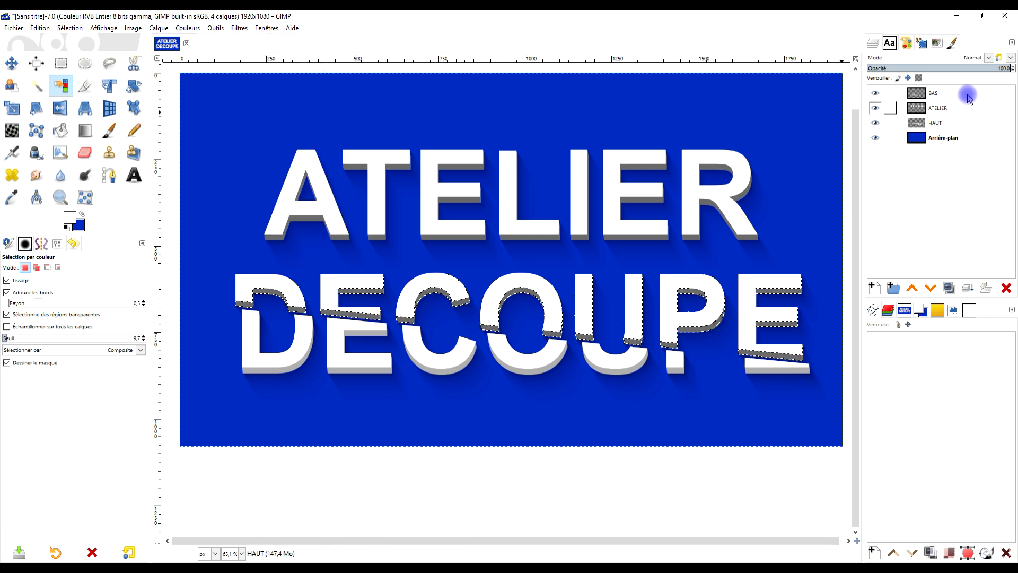
# Make BAS the active layer and clear the HAUT extrusion selection.
pyautogui.click(928, 94)
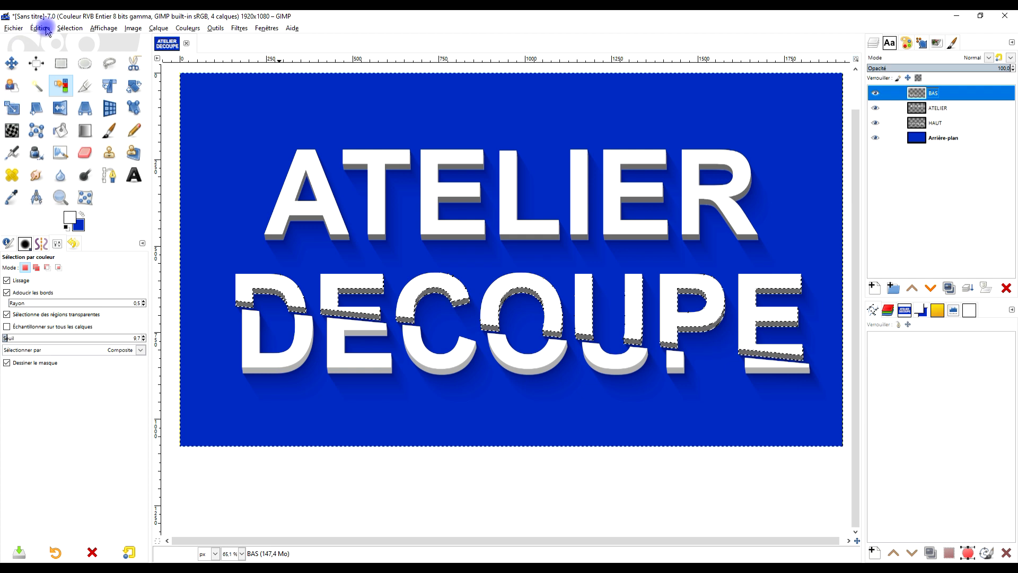
pyautogui.click(69, 28)
pyautogui.click(102, 59)
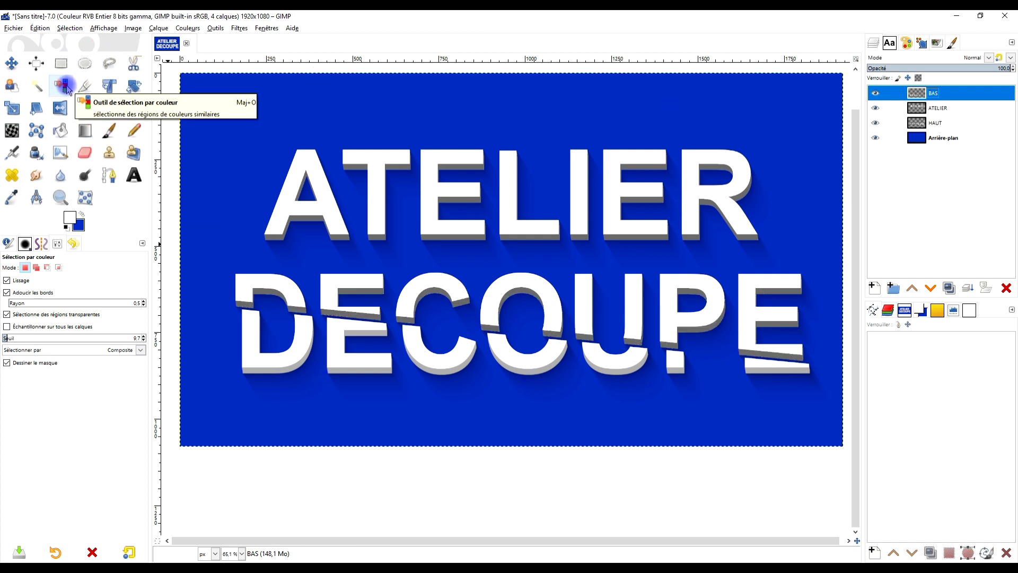
# Select the grey extrusion of the BAS layer by colour and repeat the last Courbes adjustment on it.
pyautogui.moveTo(278, 369); pyautogui.dragTo(276, 370)
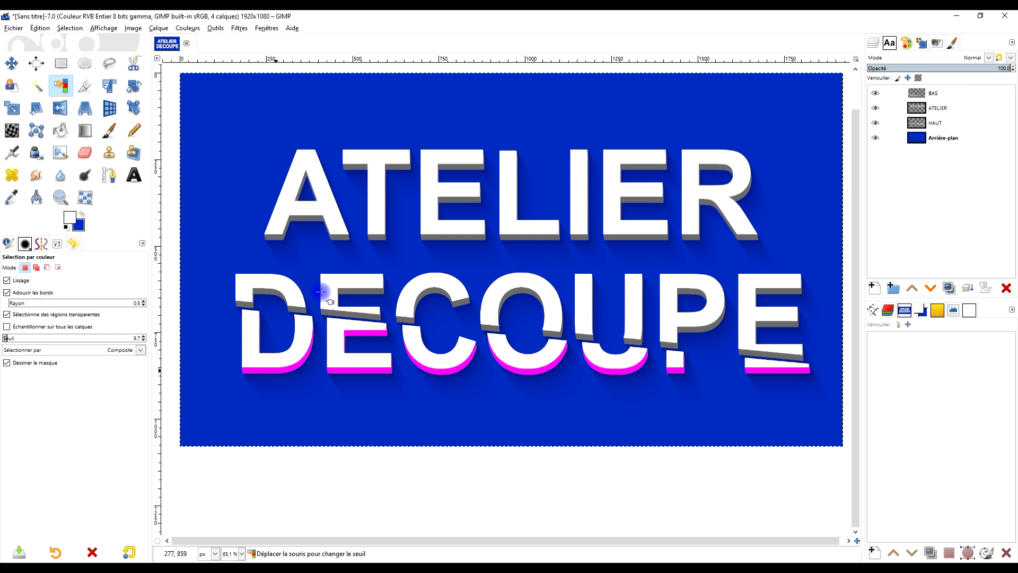
pyautogui.moveTo(321, 291); pyautogui.dragTo(318, 286)
pyautogui.click(239, 28)
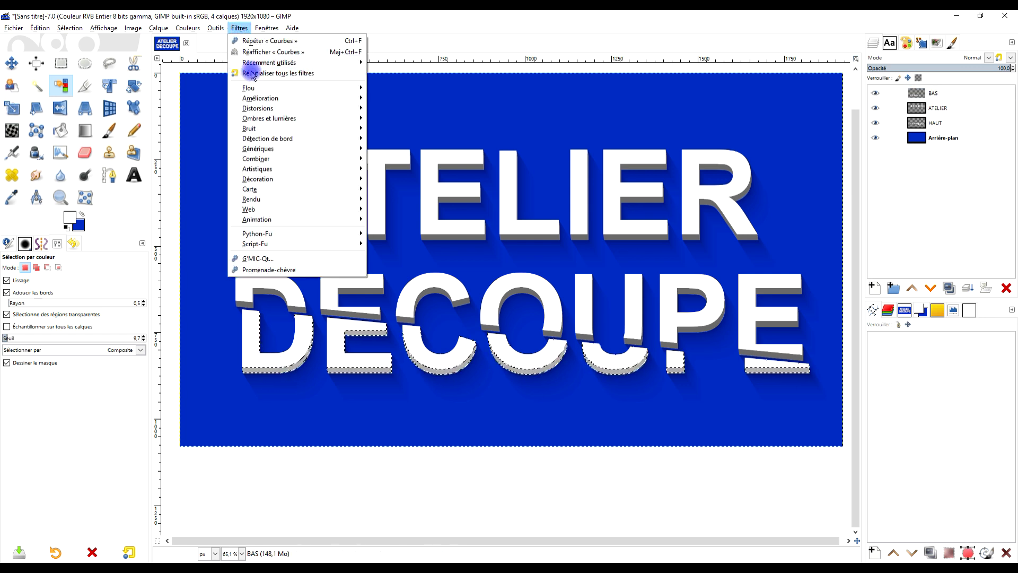
pyautogui.click(263, 41)
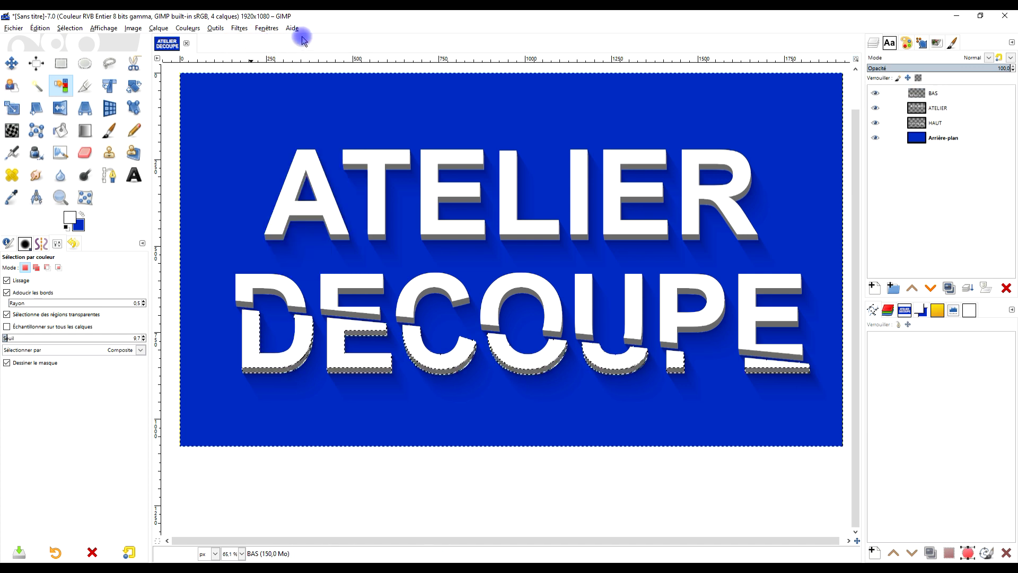
# Clear the selection around the BAS extrusion and switch to the rectangle selection tool.
pyautogui.click(65, 64)
pyautogui.click(70, 28)
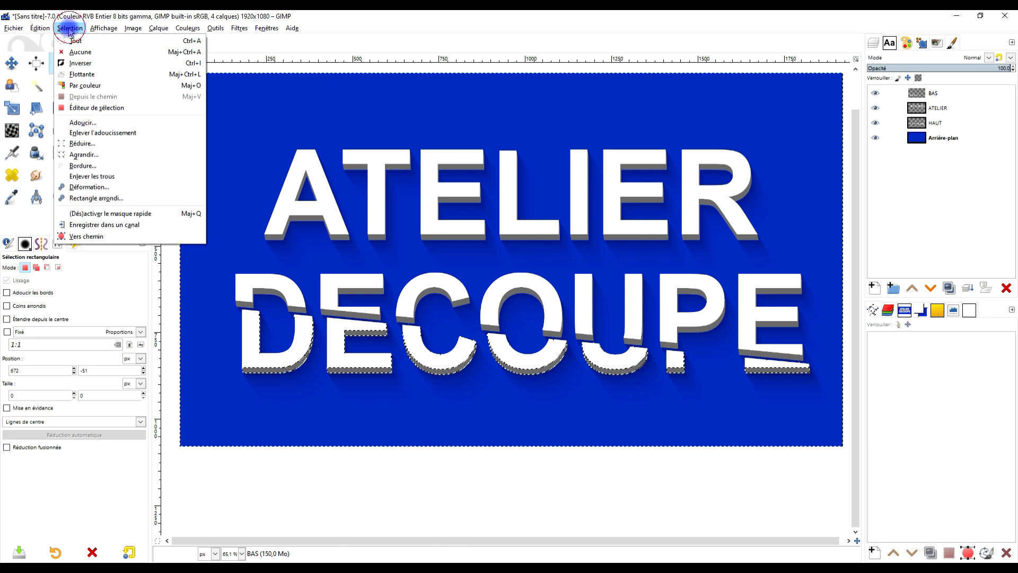
pyautogui.click(77, 52)
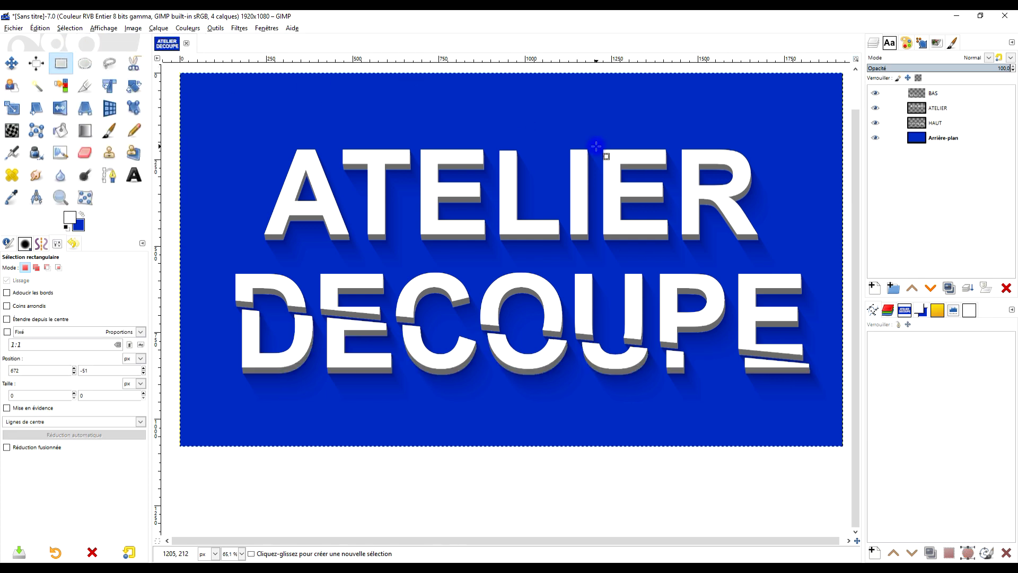